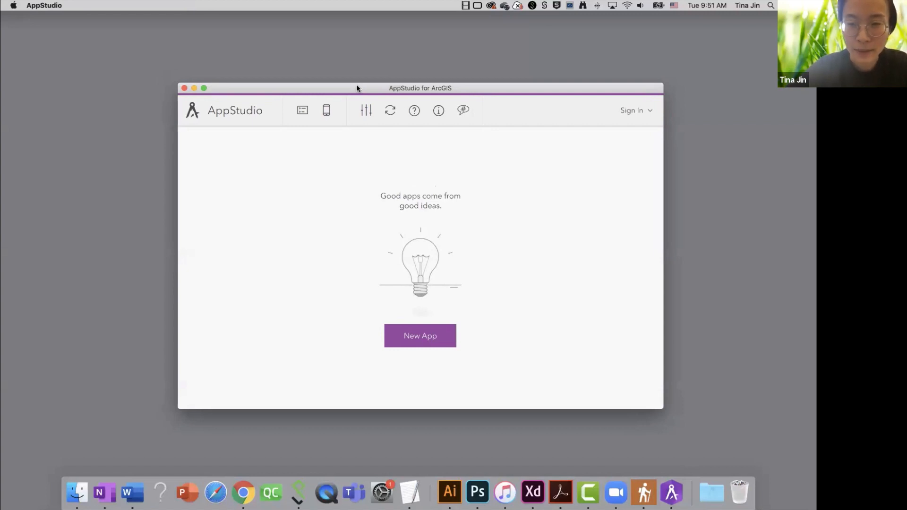
Launch the NationalParkTrails app from the Dock to show its web map gallery.
click(643, 492)
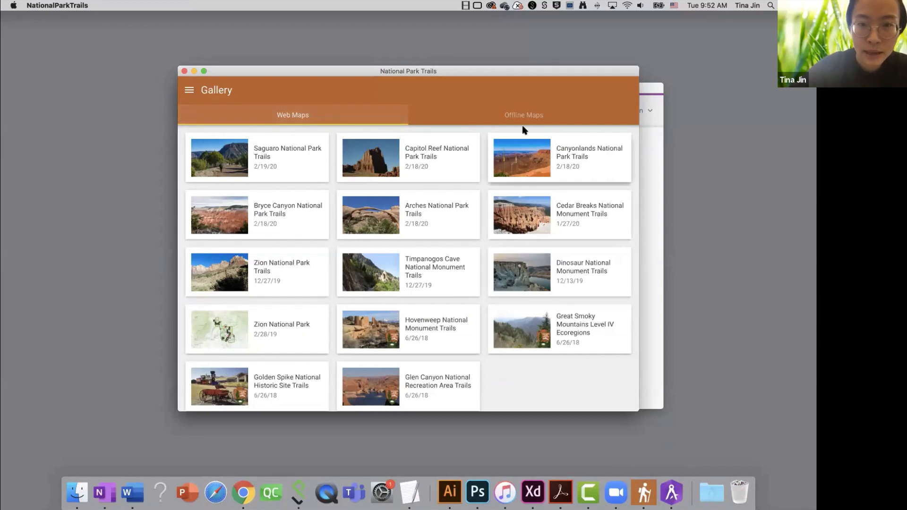
View the Offline Maps gallery, then quit National Park Trails.
click(517, 113)
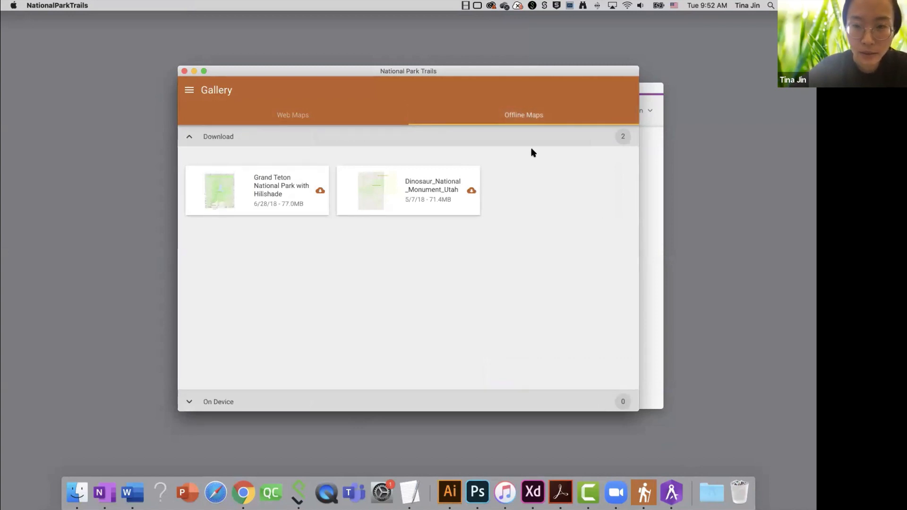
click(185, 72)
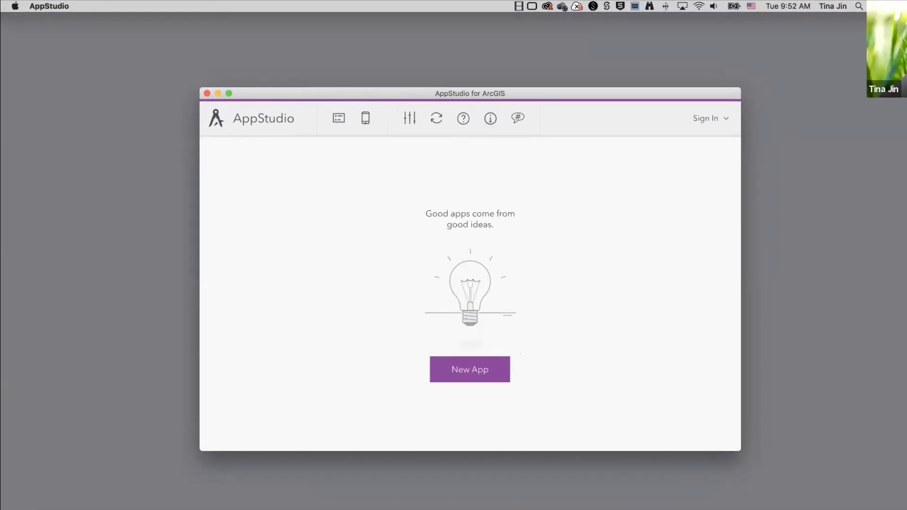
Bring up Chrome, view the AppStudio Resources download links, then minimize the browser.
click(272, 509)
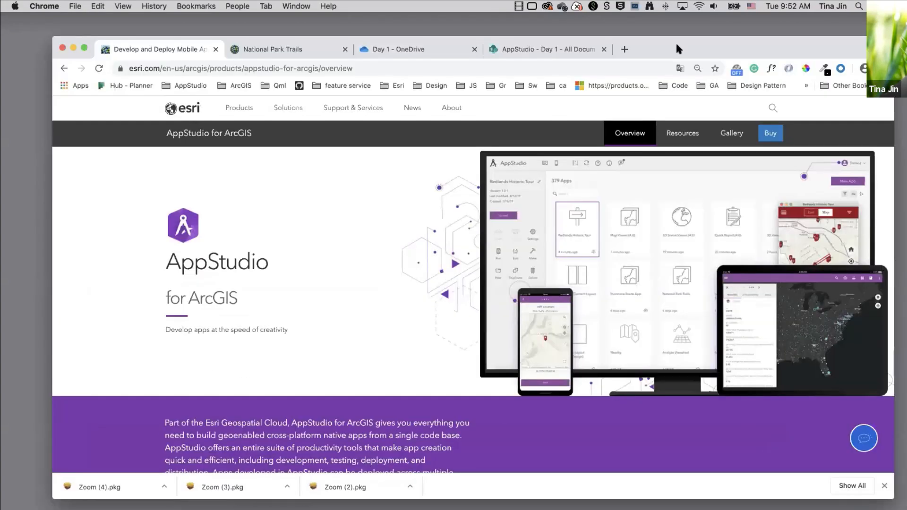
drag(679, 48, 644, 63)
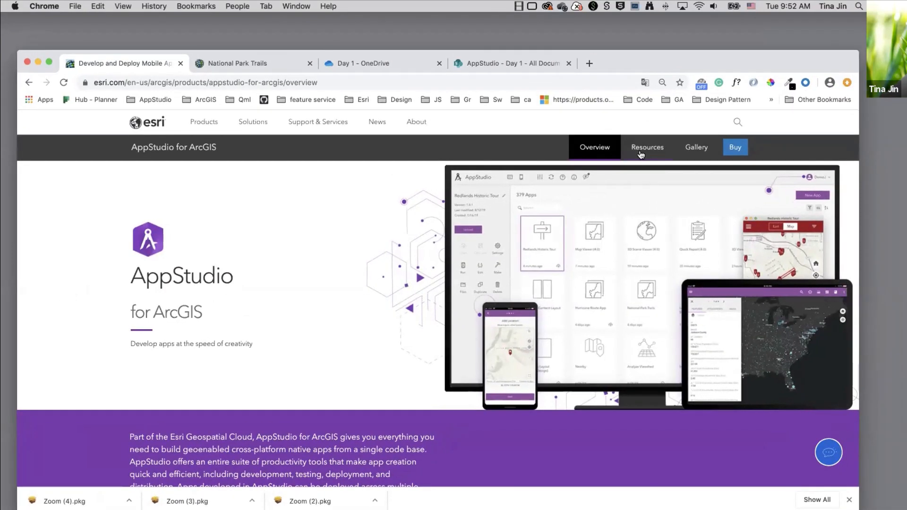
click(641, 155)
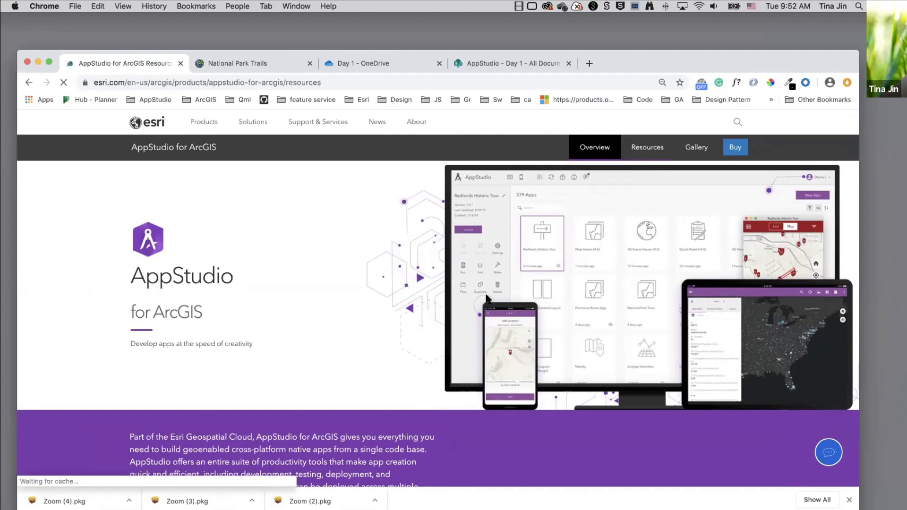
scroll(458, 350, down, 7)
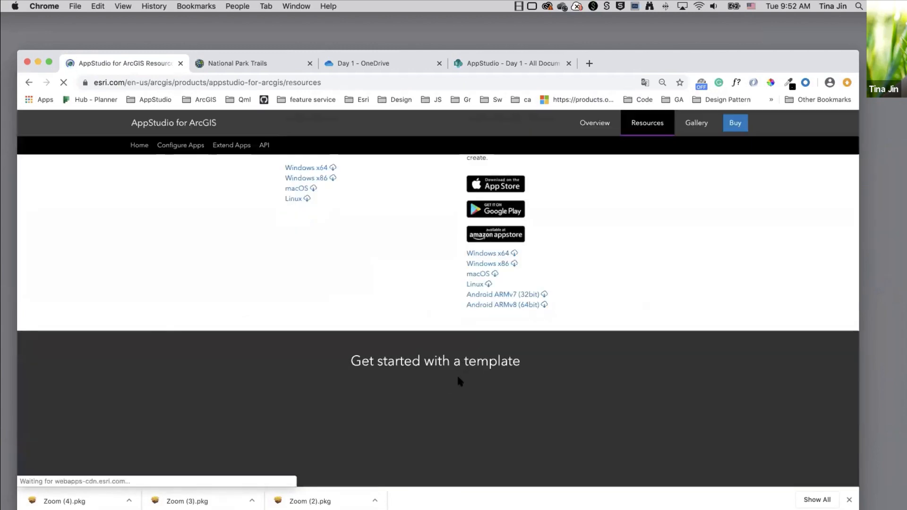
scroll(458, 377, up, 2)
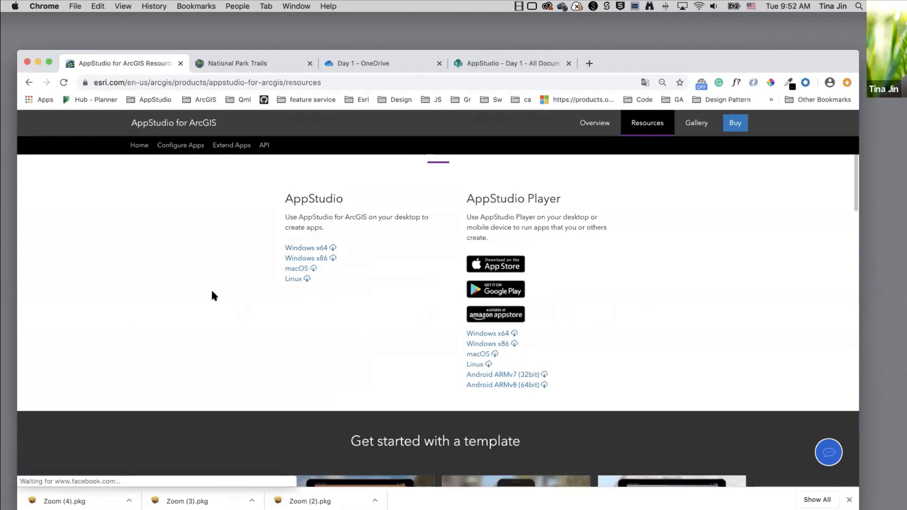
click(38, 62)
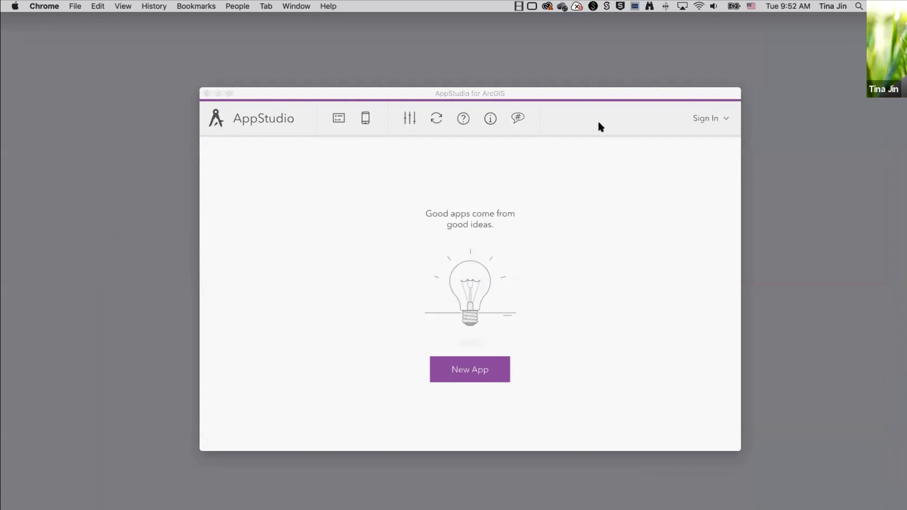
Open the sign-in options and look over the list of ArcGIS portals.
click(725, 118)
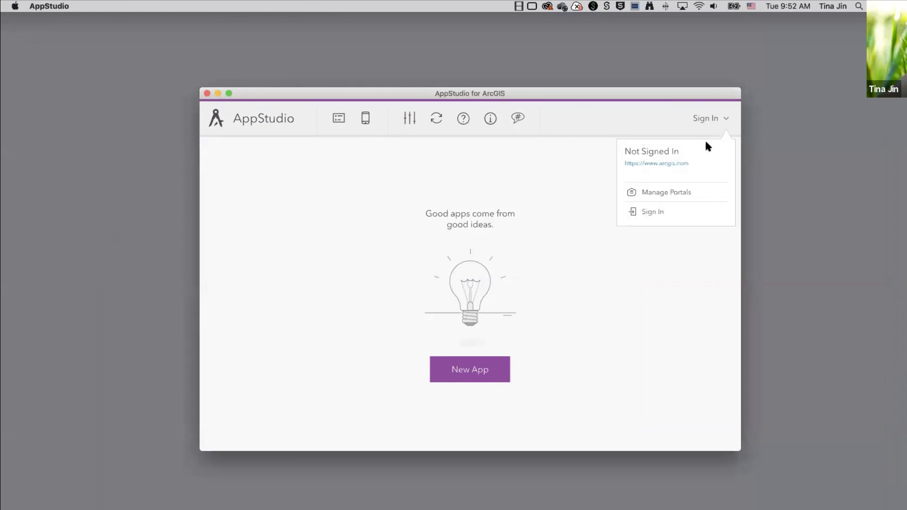
click(663, 194)
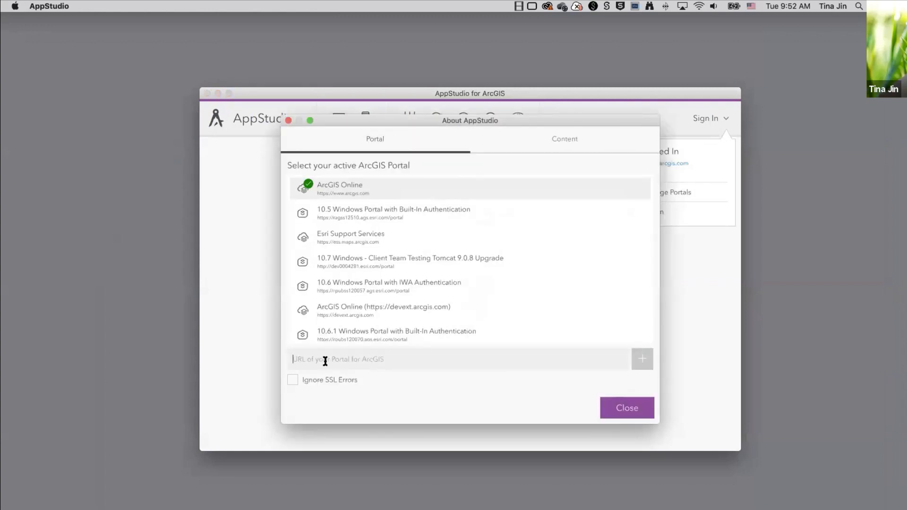
click(288, 120)
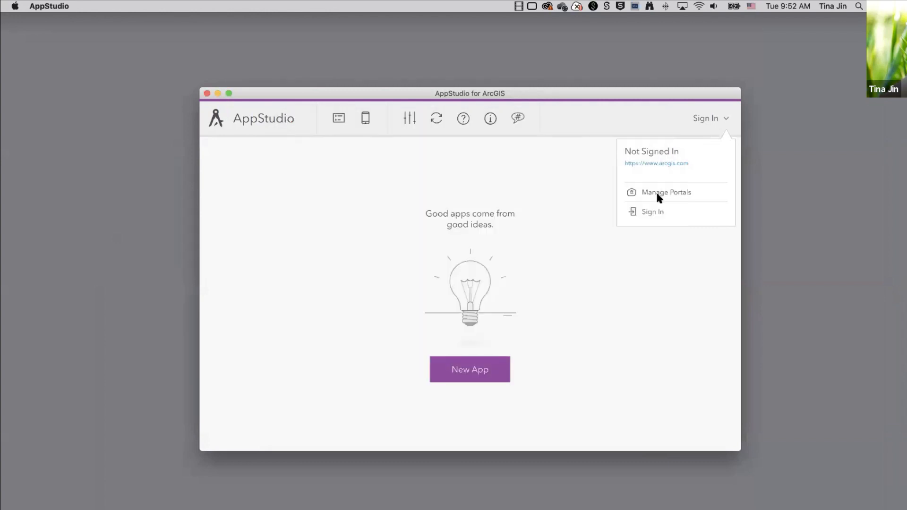
Sign in to ArcGIS Online with the demo account's username and password, then check the account details.
click(716, 114)
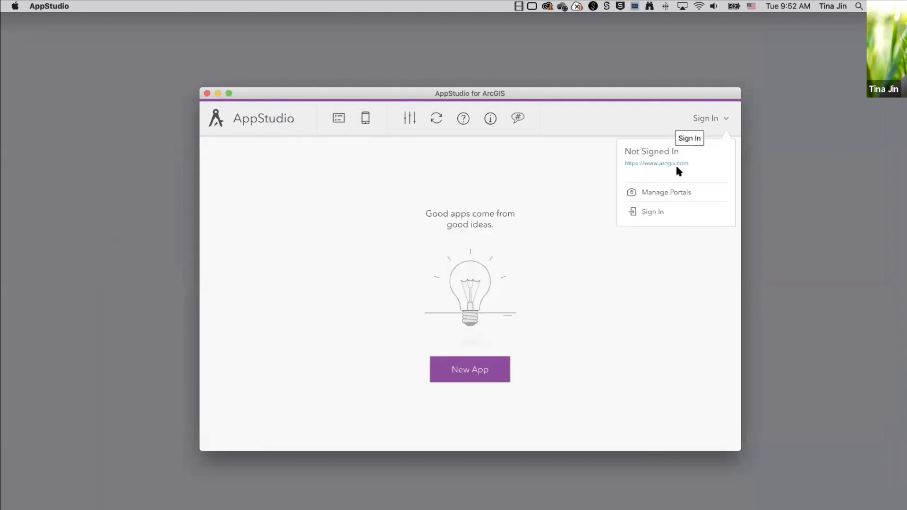
click(650, 211)
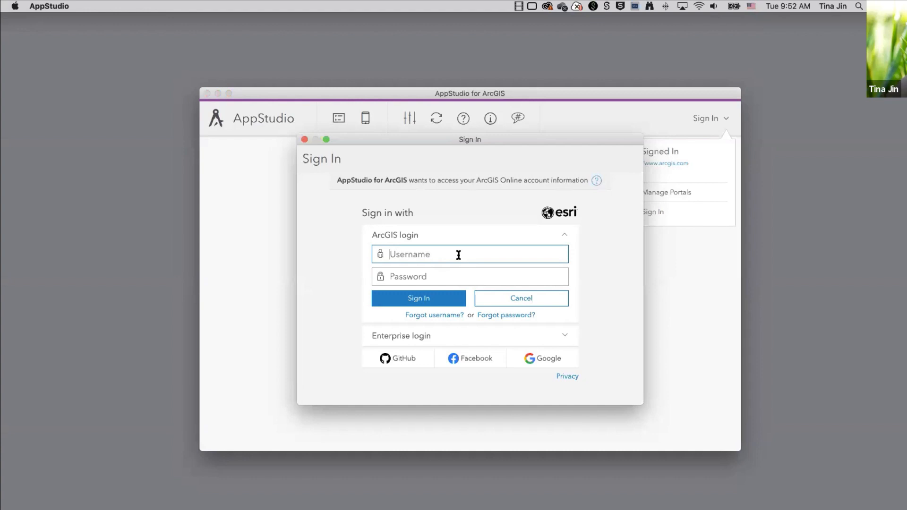
text(confdemo)
key(Tab)
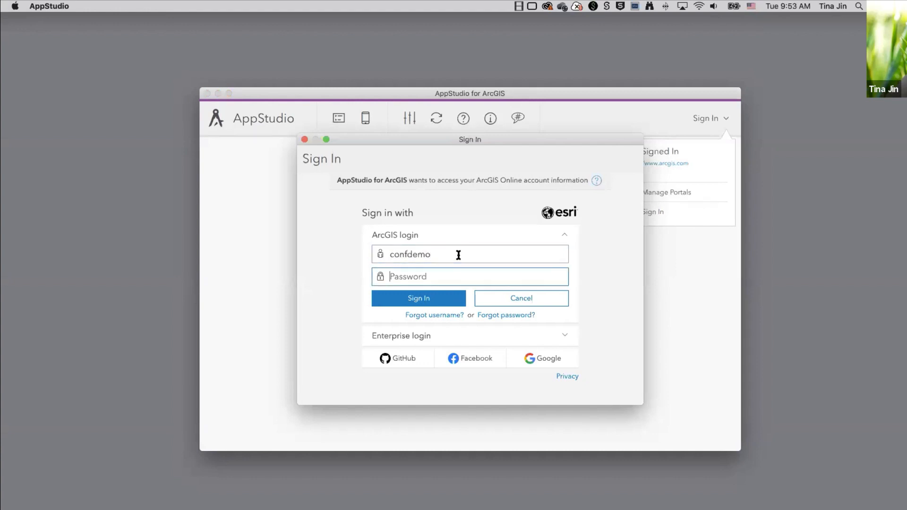
text(••••••••••••)
key(Return)
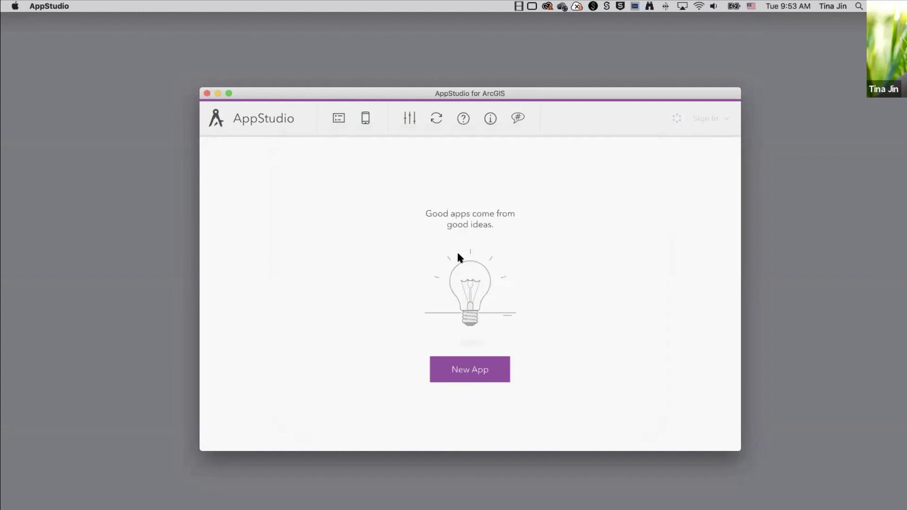
click(723, 118)
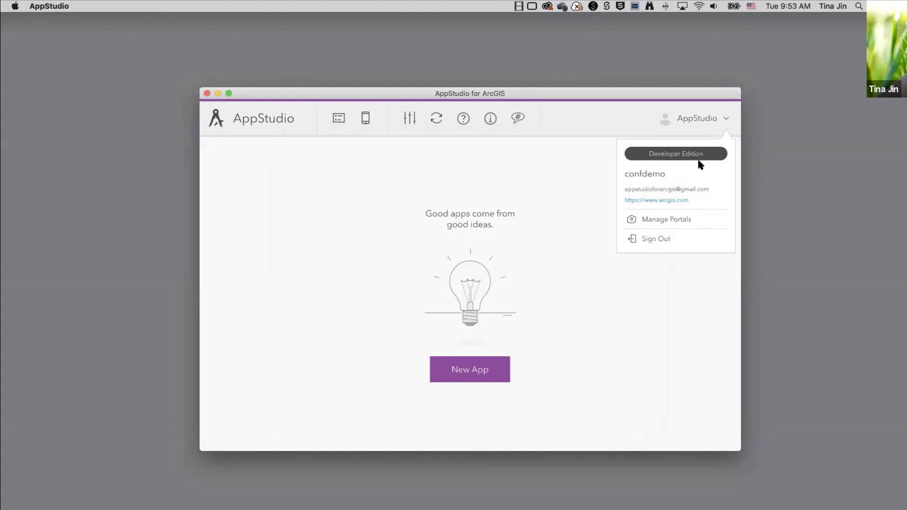
click(591, 181)
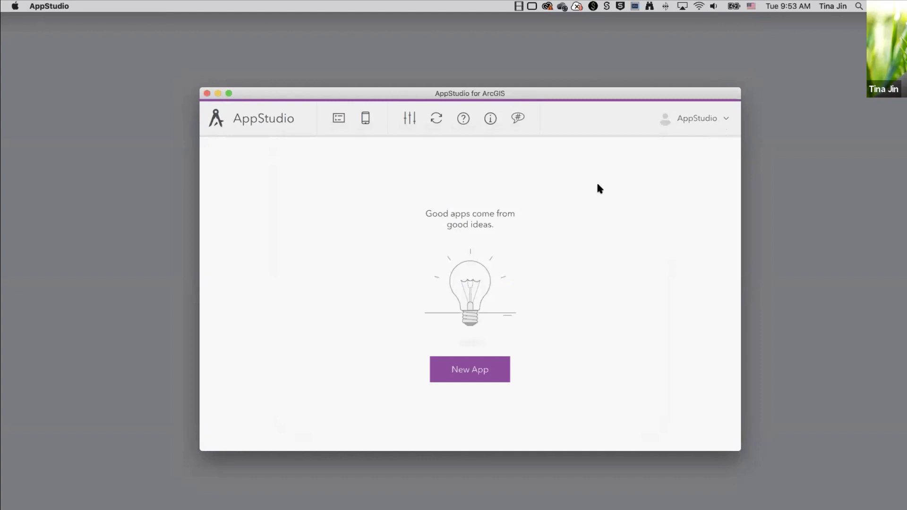
Start a new app and read the Map Viewer and Quick Report template descriptions.
click(470, 375)
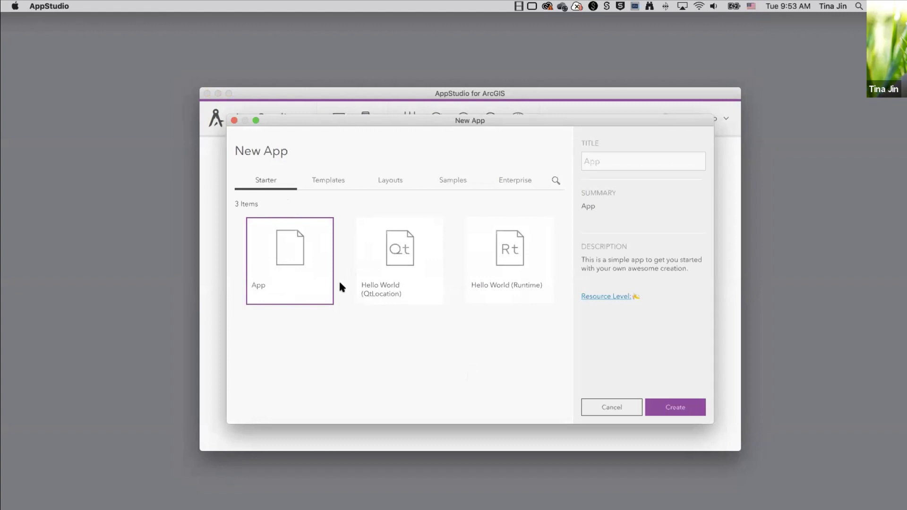
click(324, 181)
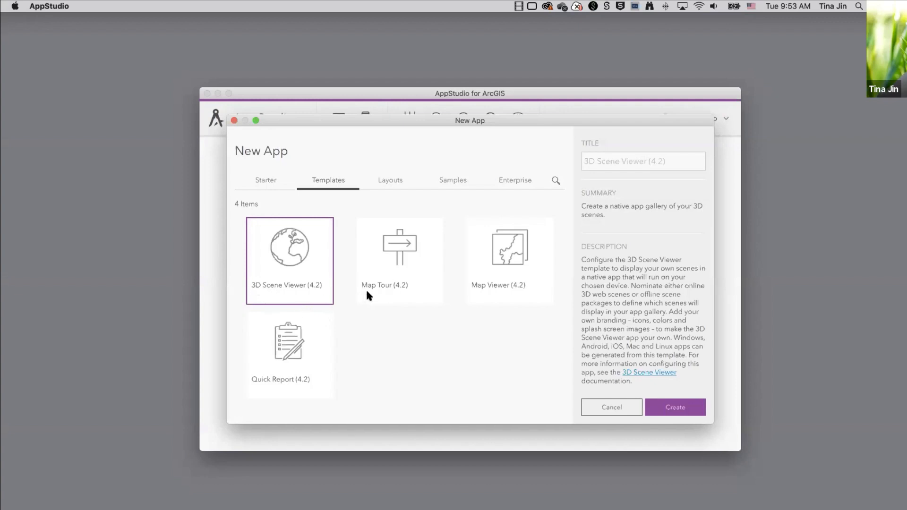
click(500, 269)
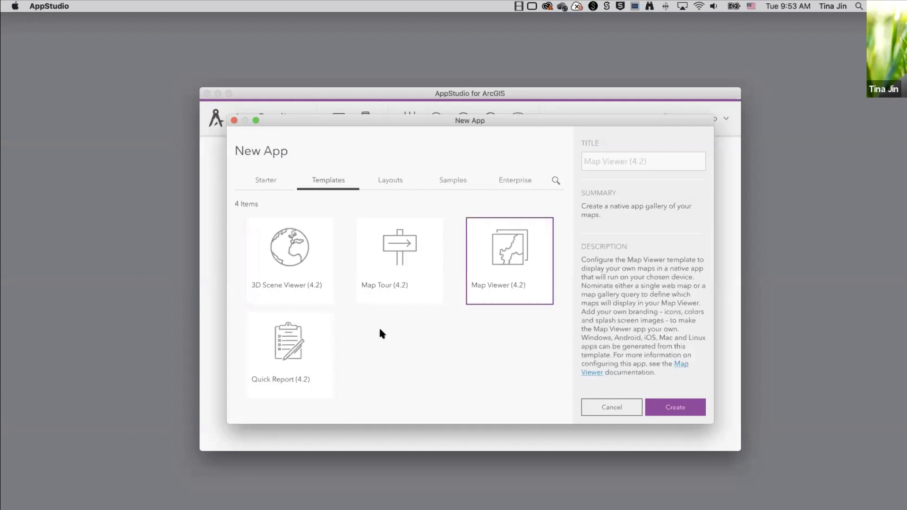
click(283, 357)
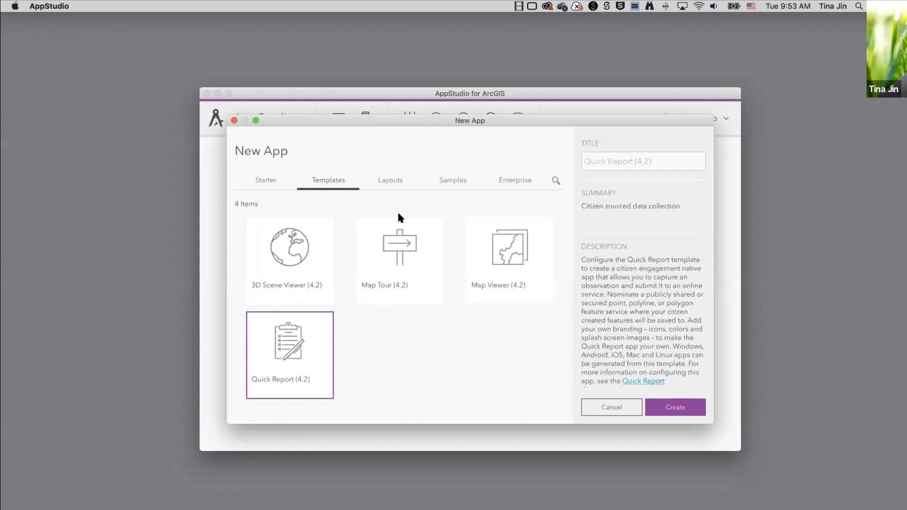
Compare the Onboarding, Side Menu, Tab and Multipage layout descriptions before moving to Samples.
click(397, 172)
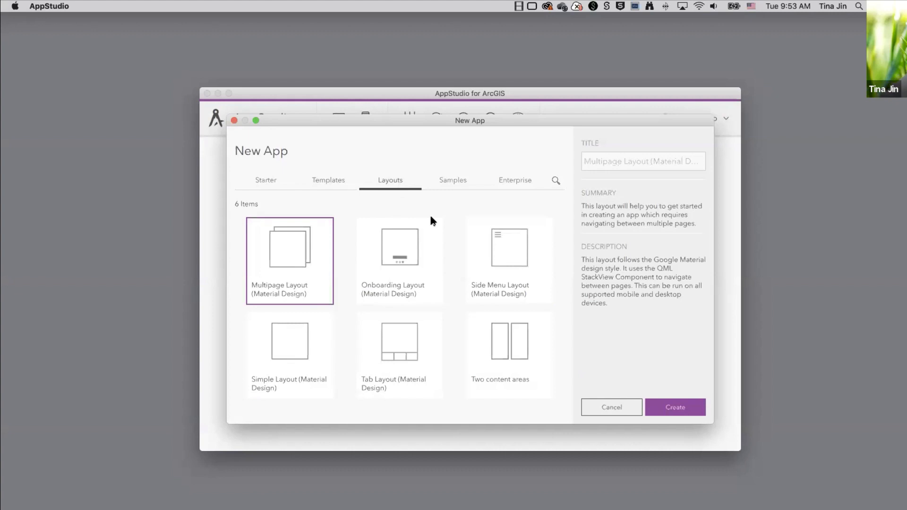
click(398, 247)
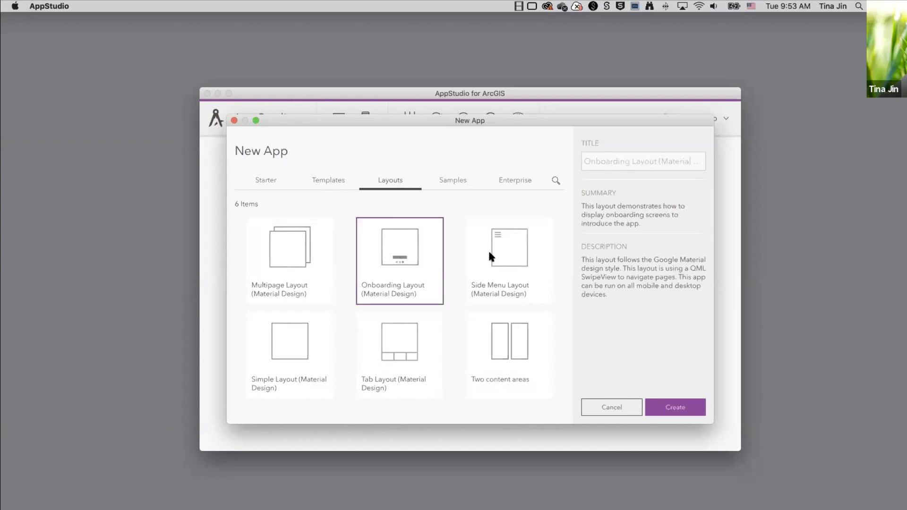
click(489, 249)
click(393, 352)
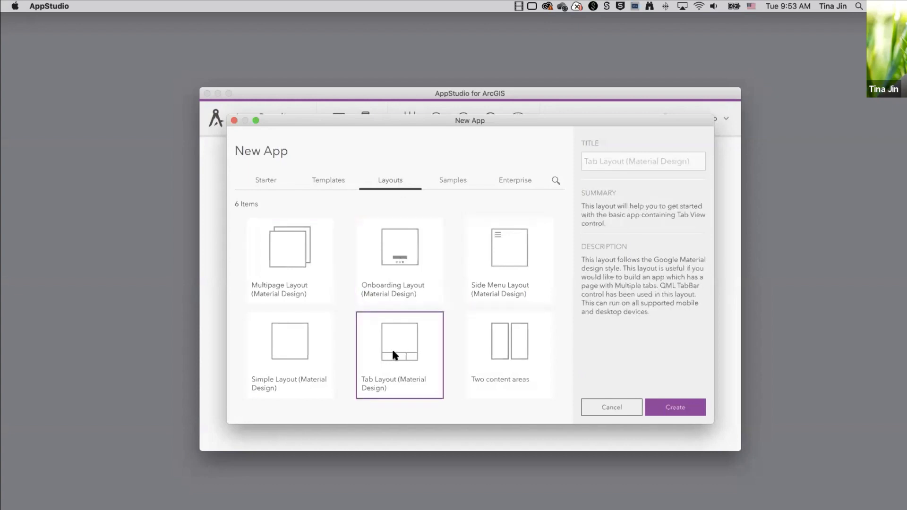
click(299, 262)
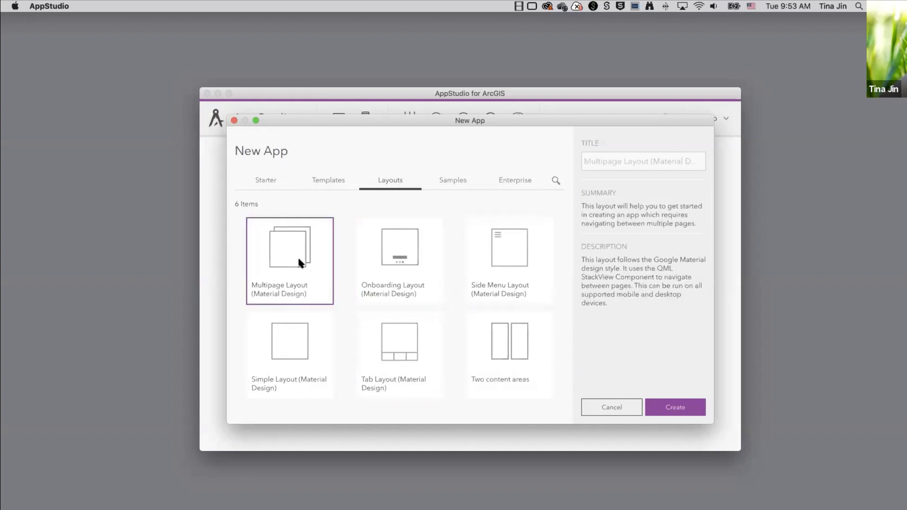
click(408, 344)
click(452, 182)
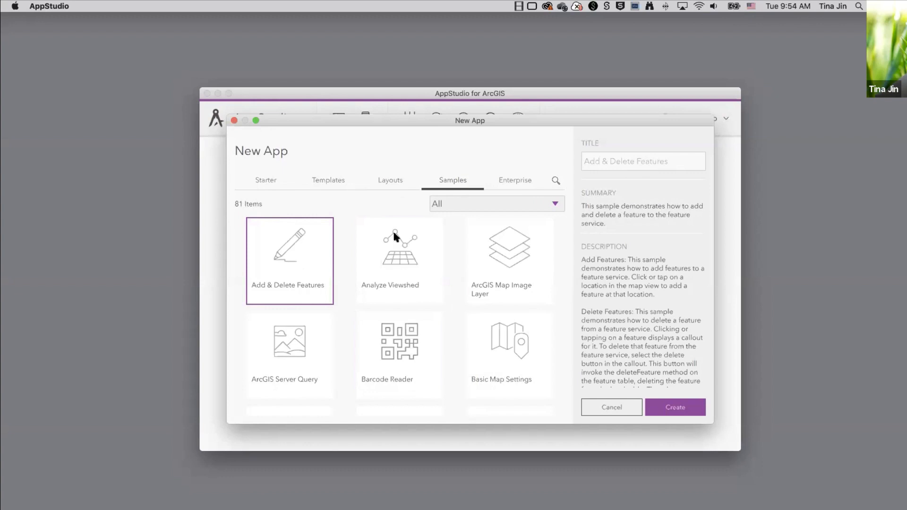
Browse the samples, filter to the Search category, and try a search for 'mmpk'.
scroll(425, 301, down, 5)
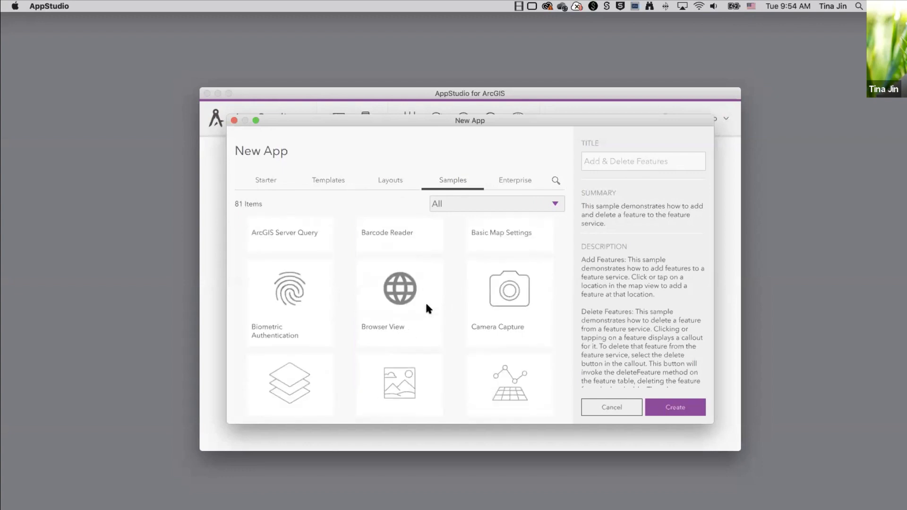
scroll(426, 307, down, 15)
scroll(426, 307, down, 10)
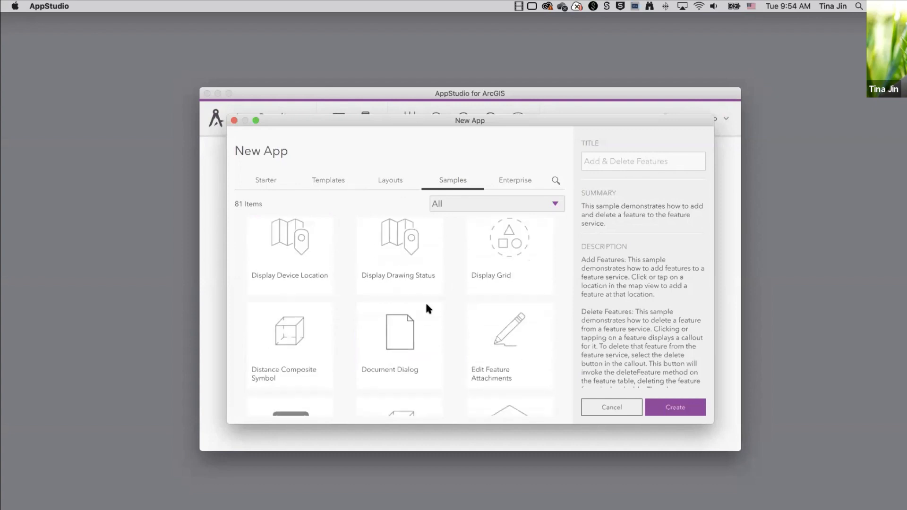
scroll(427, 307, down, 2)
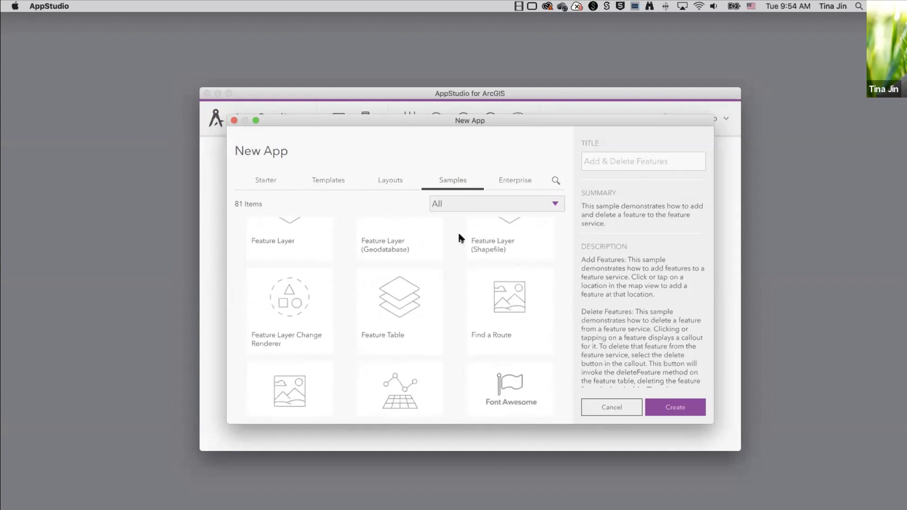
click(478, 202)
scroll(496, 282, down, 3)
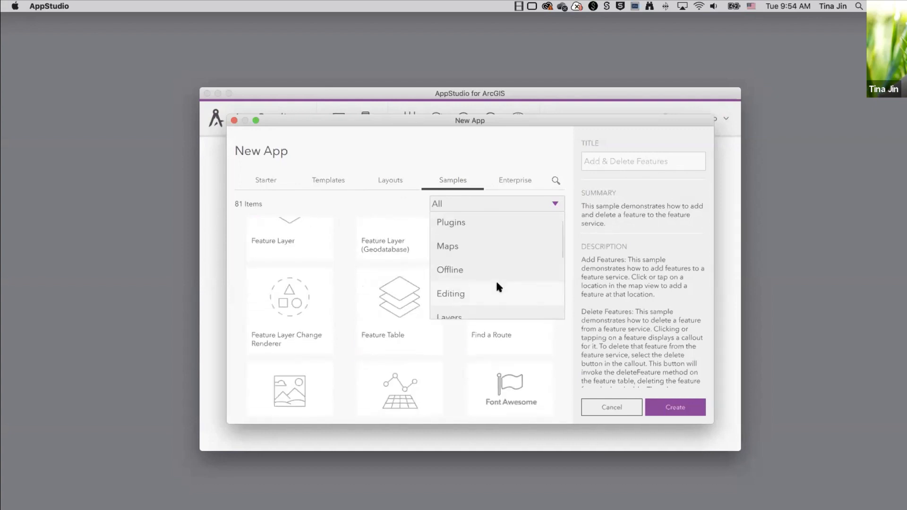
scroll(496, 282, down, 6)
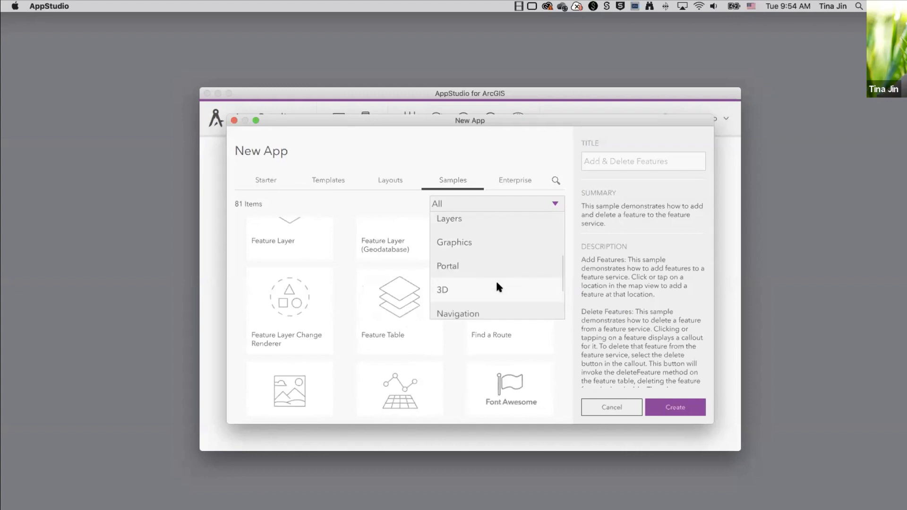
scroll(496, 286, down, 1)
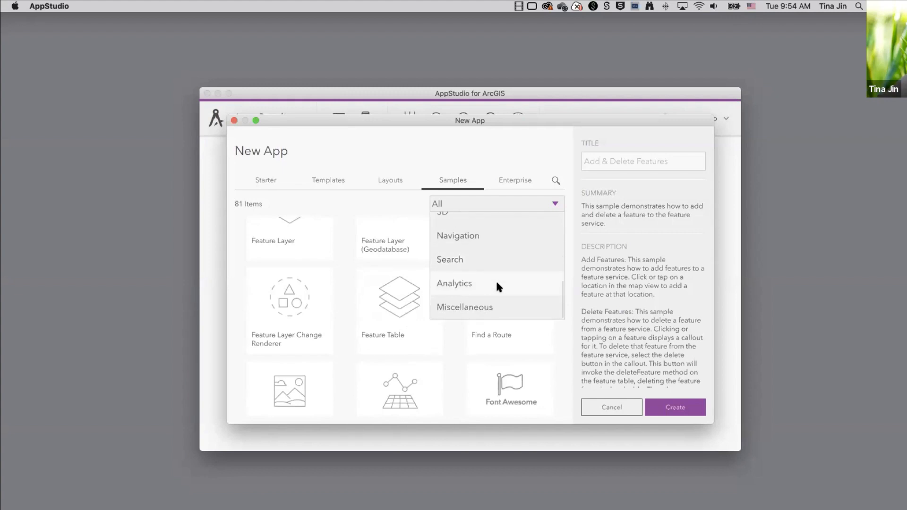
click(479, 259)
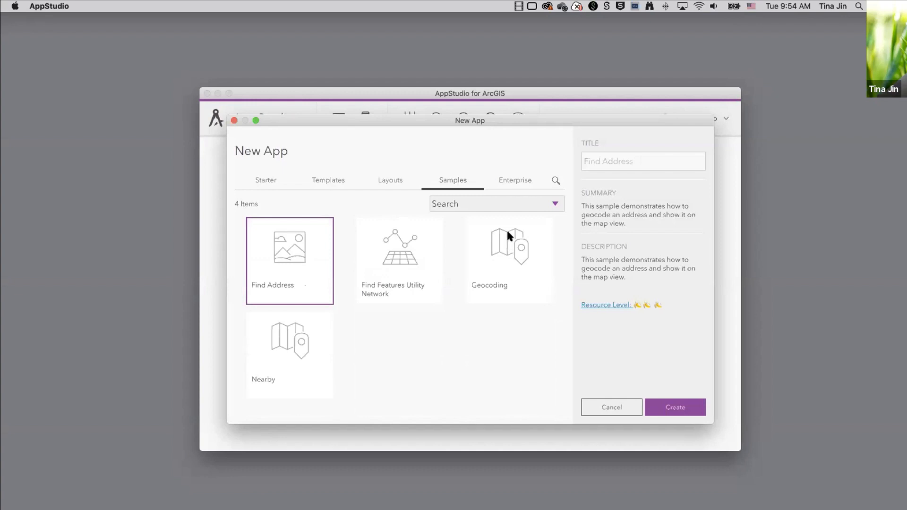
click(554, 179)
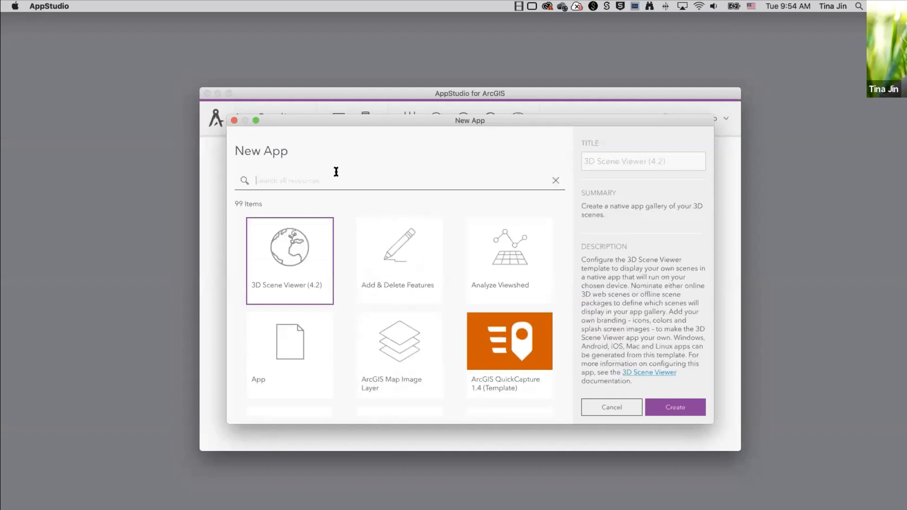
text(mmpk)
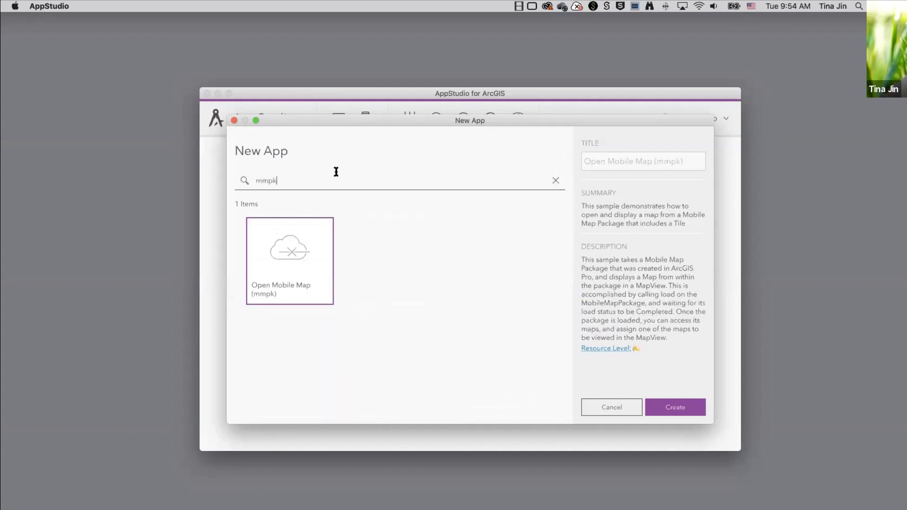
click(557, 180)
Look over the Enterprise templates, then create an app from the Map Viewer (4.2) template.
click(501, 182)
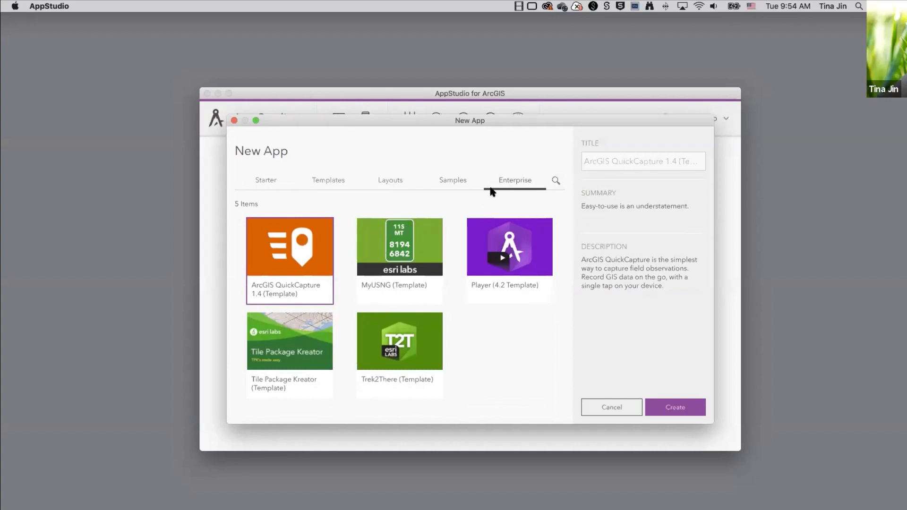
click(326, 181)
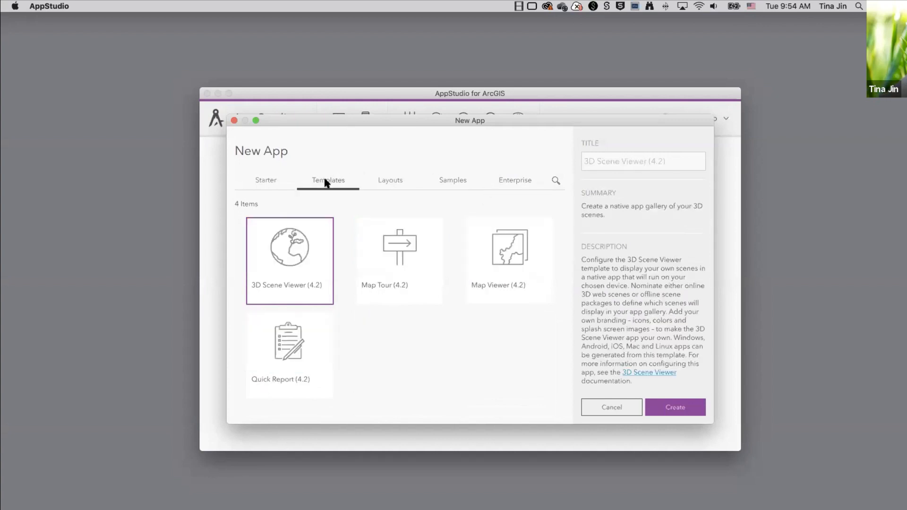
click(495, 258)
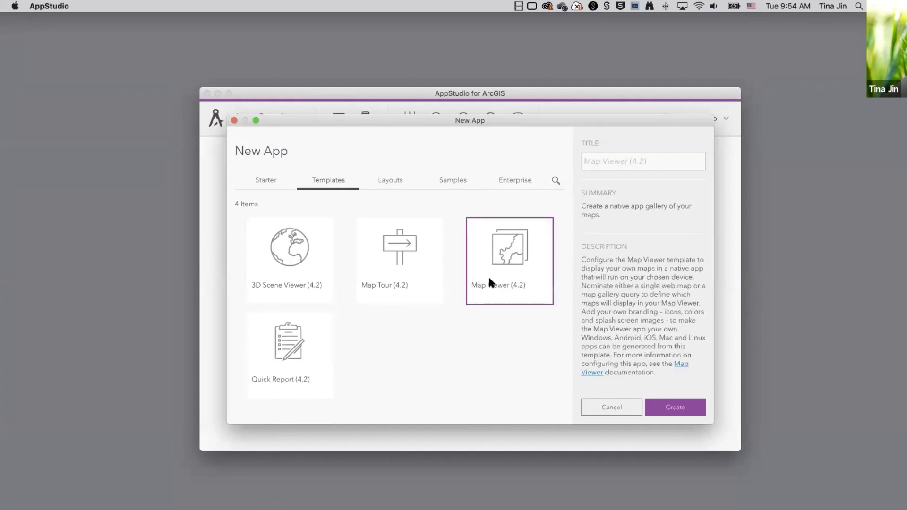
click(667, 408)
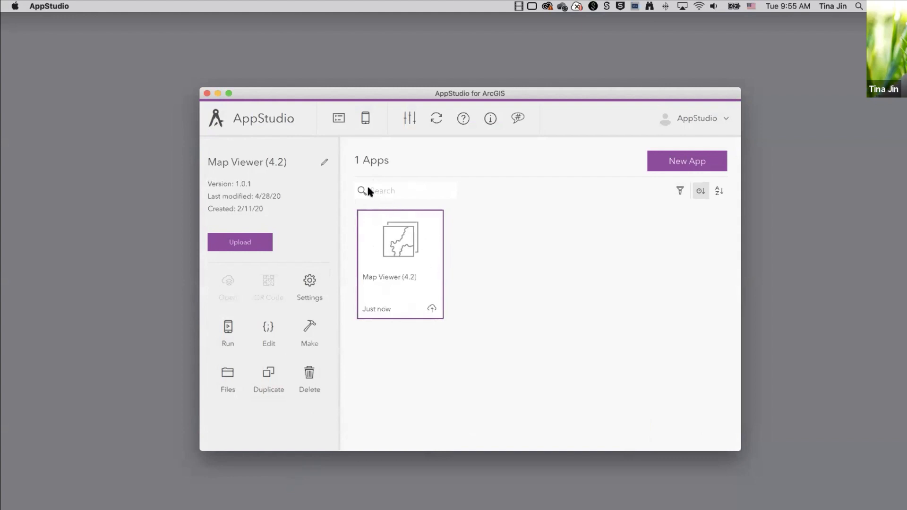
click(680, 191)
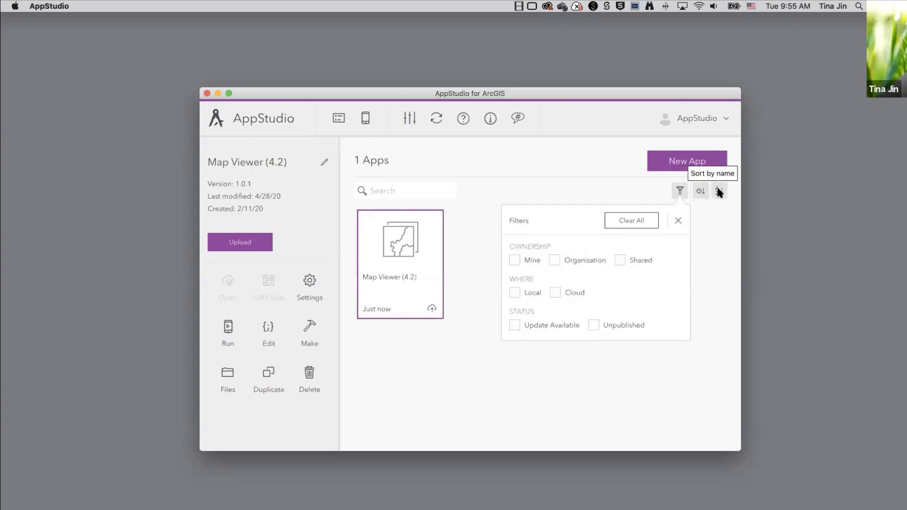
click(680, 190)
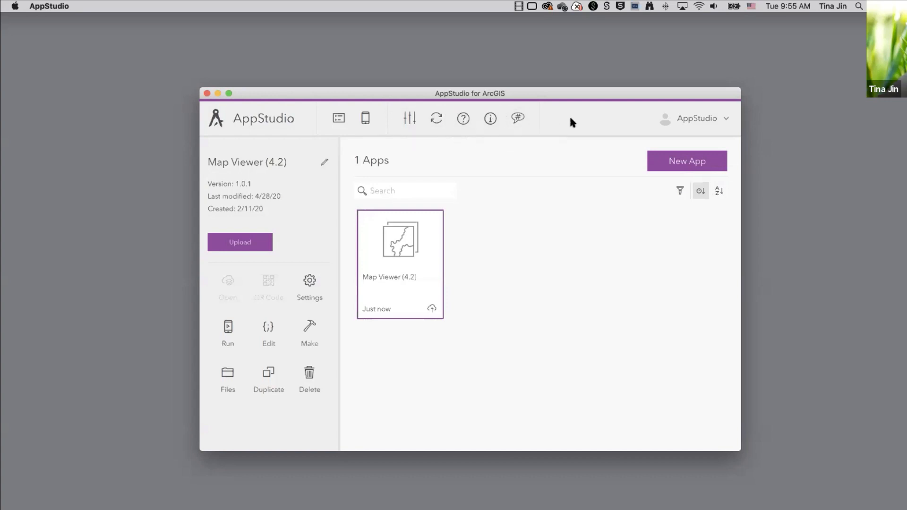
Try the Dark theme in AppStudio Preferences, then revert to Light.
click(413, 117)
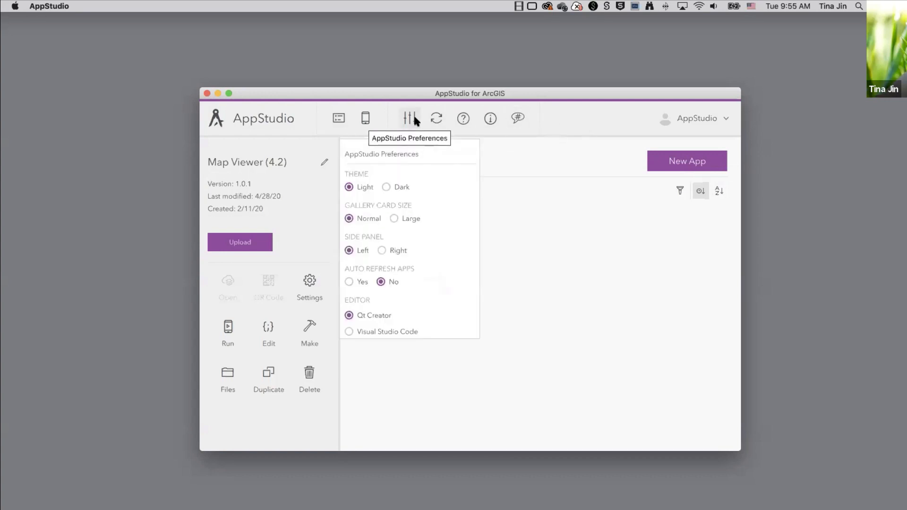
click(387, 187)
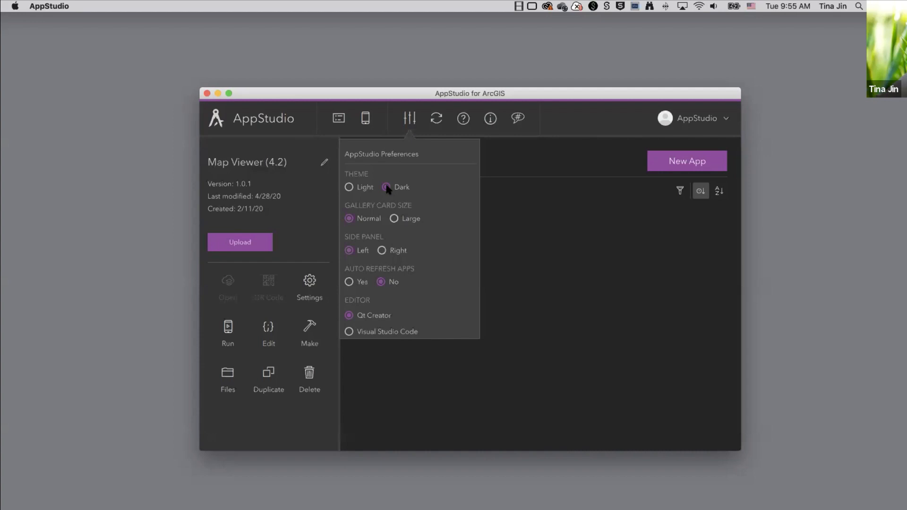
click(353, 187)
click(572, 236)
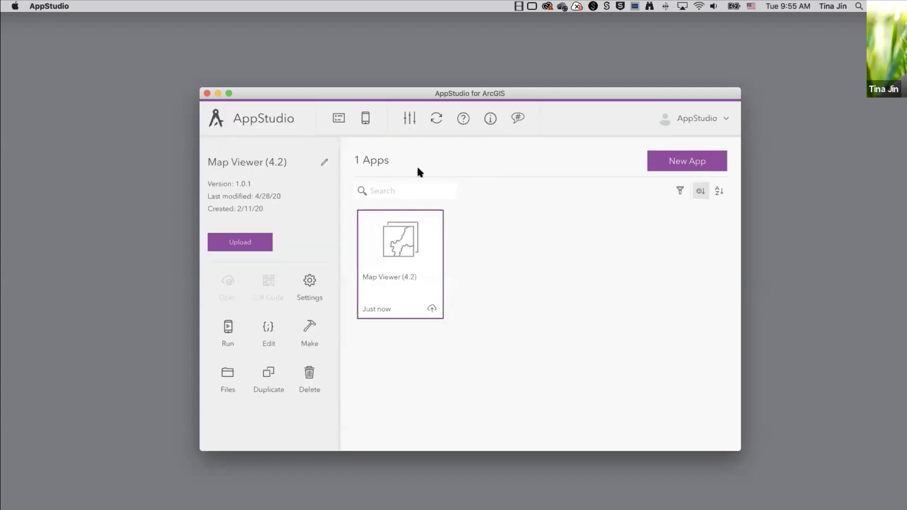
Set the Side Panel to Right, leaving gallery cards at Normal size.
click(408, 118)
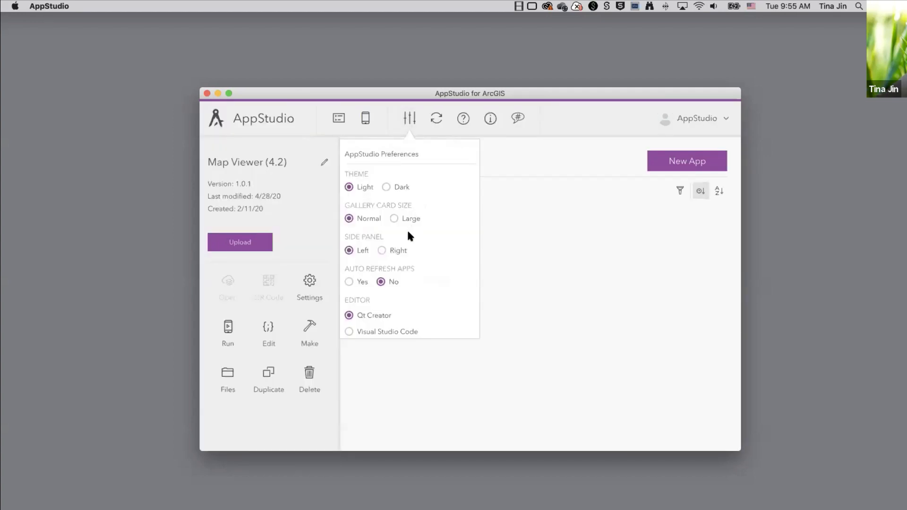
click(382, 250)
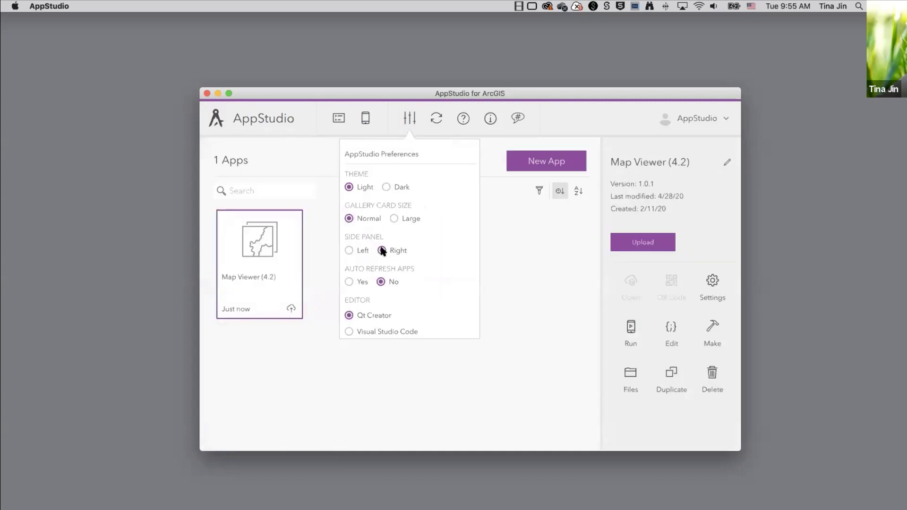
click(394, 219)
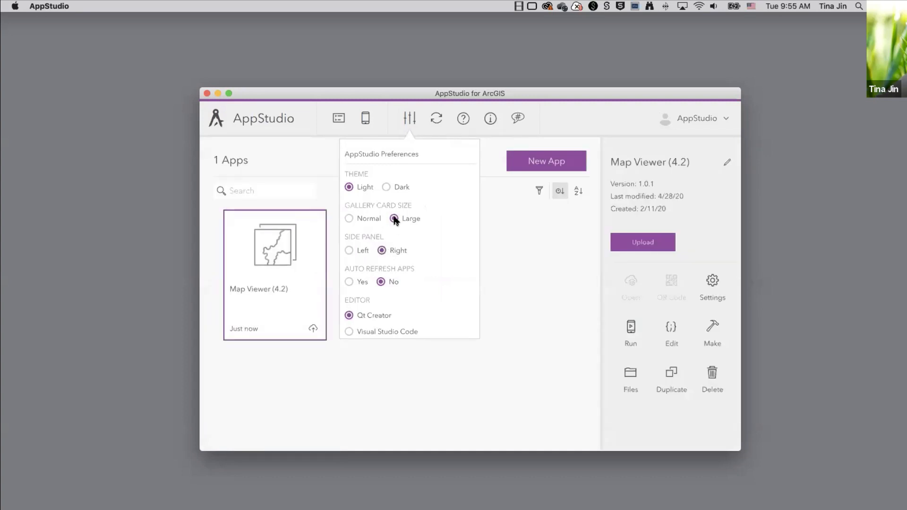
click(348, 217)
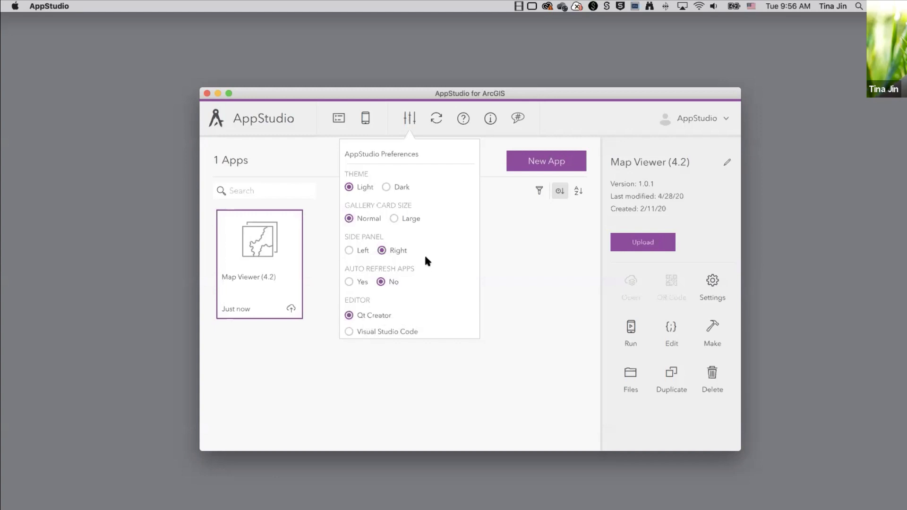
click(487, 192)
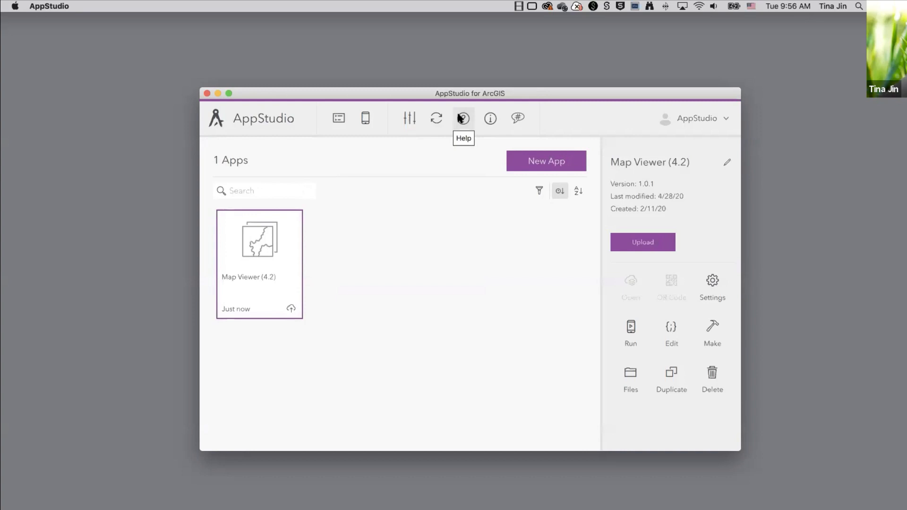
Check the About info showing version 4.3.28, then show the Community panel.
click(491, 121)
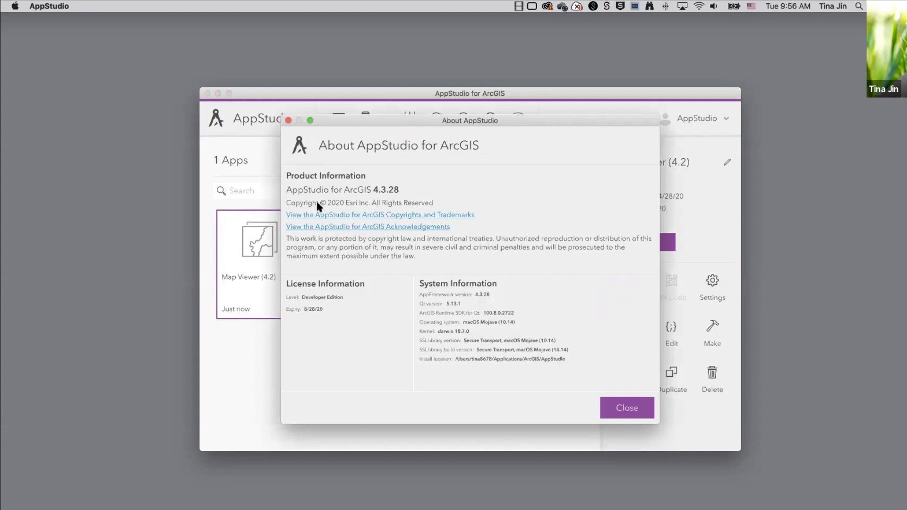
click(288, 121)
click(518, 120)
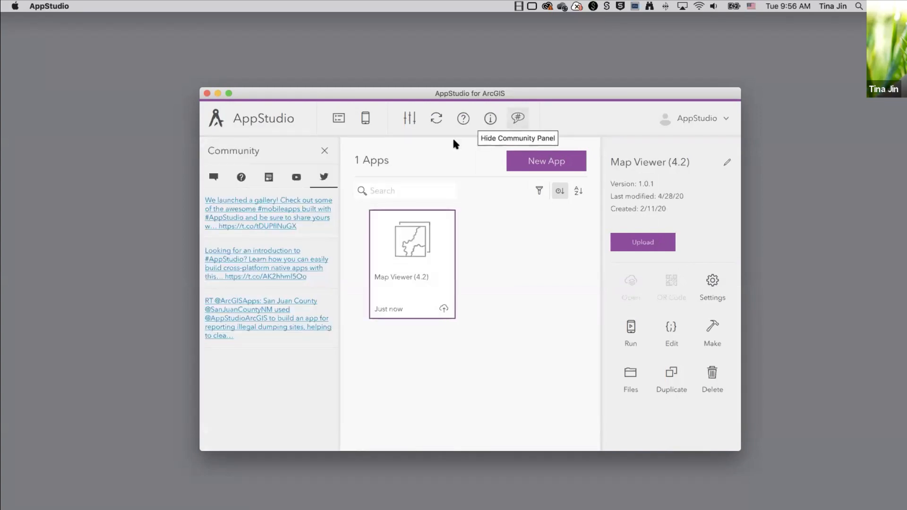
Browse the Community Blogs, YouTube and Tweets tabs, then close the panel.
click(276, 179)
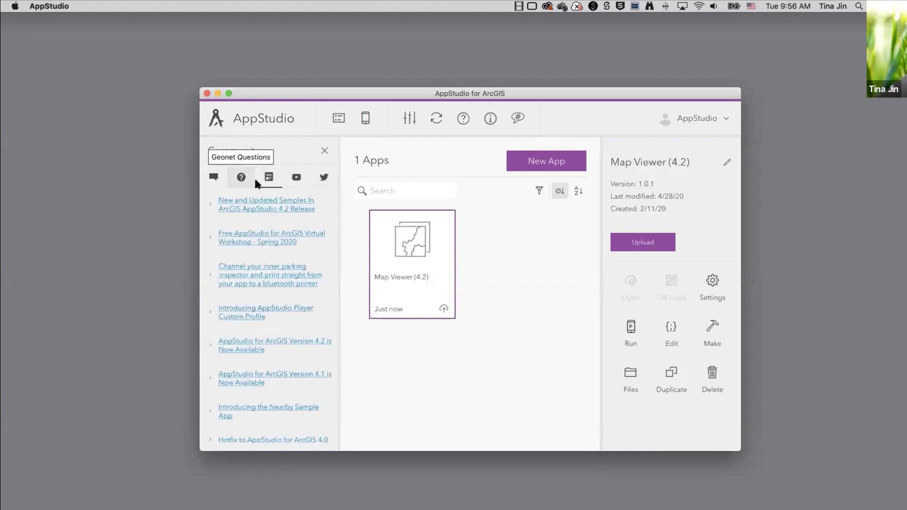
click(296, 179)
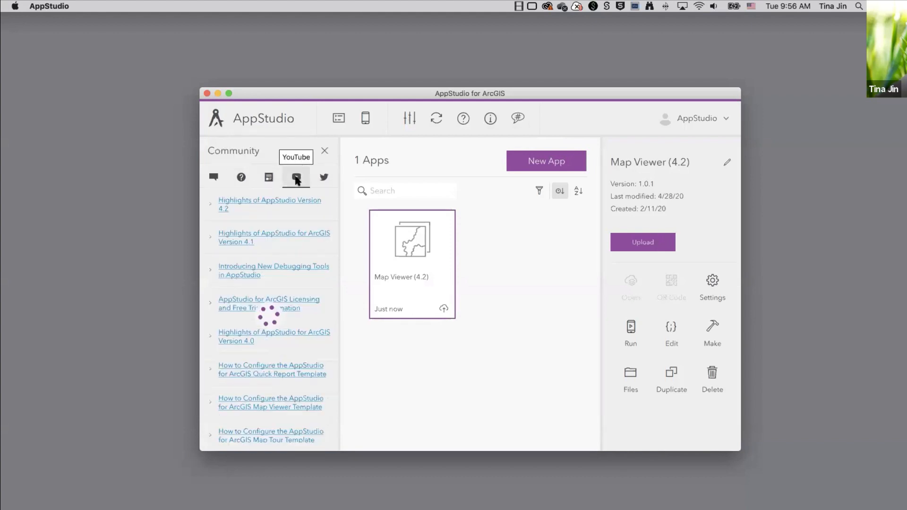
click(324, 179)
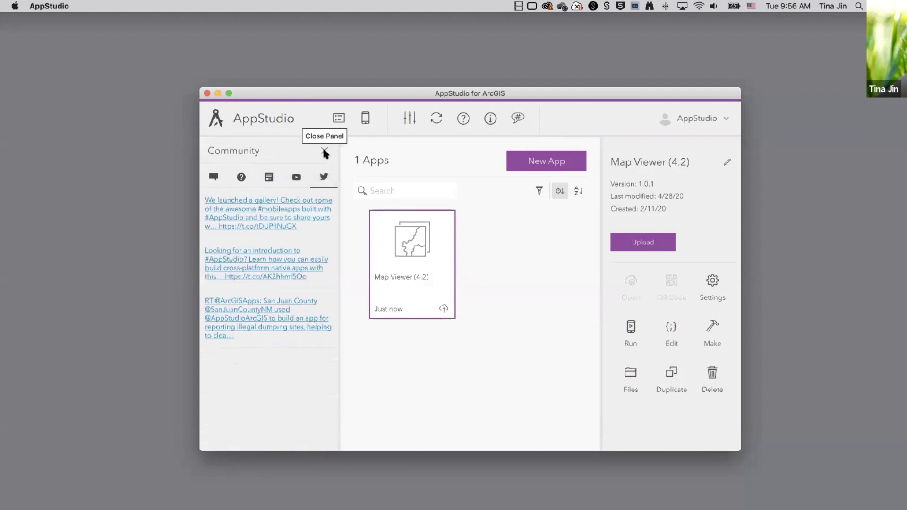
click(325, 153)
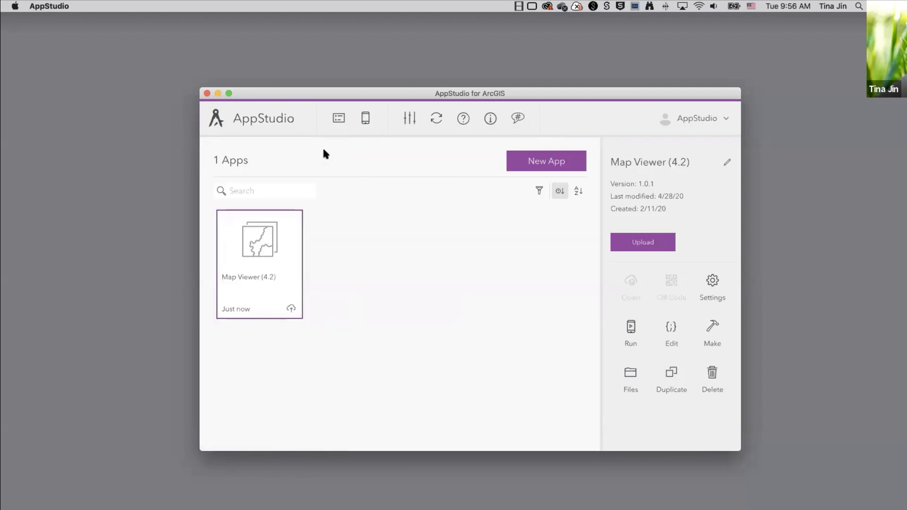
click(365, 119)
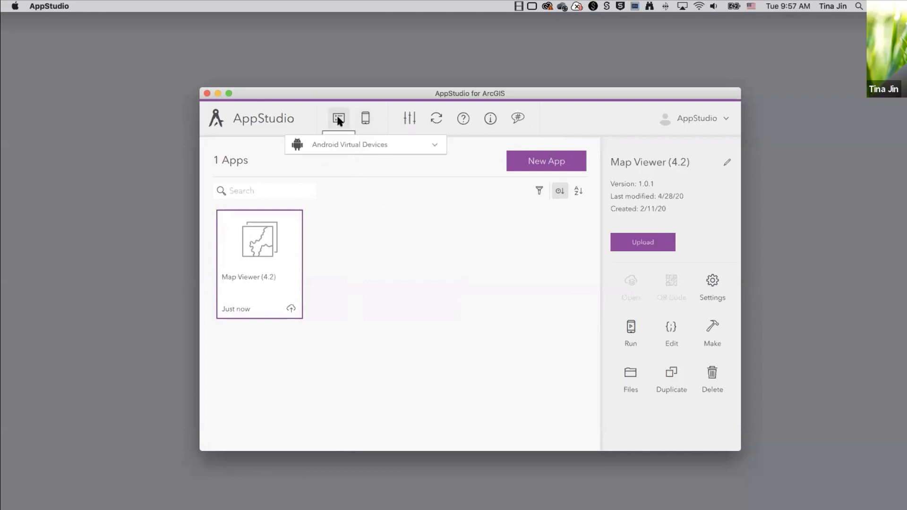
click(402, 169)
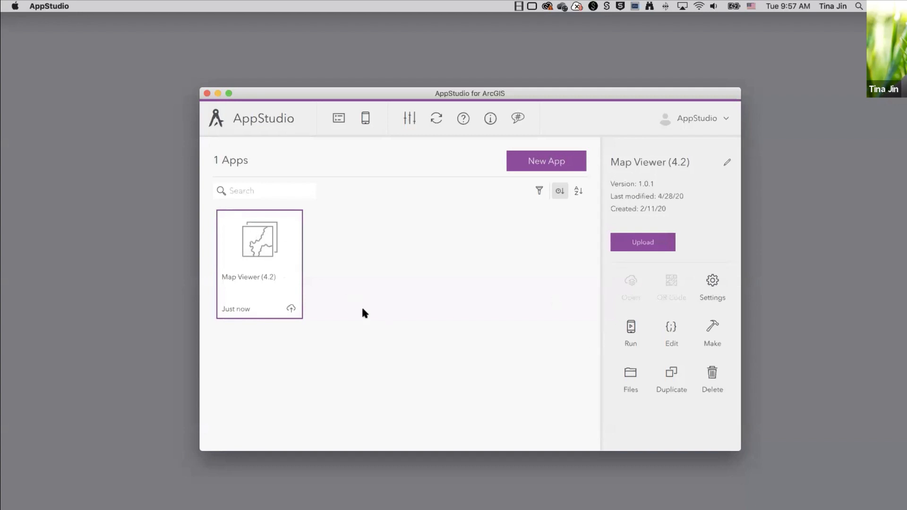
Run the Map Viewer (4.2) app and open its map gallery.
click(631, 331)
drag(462, 80, 483, 78)
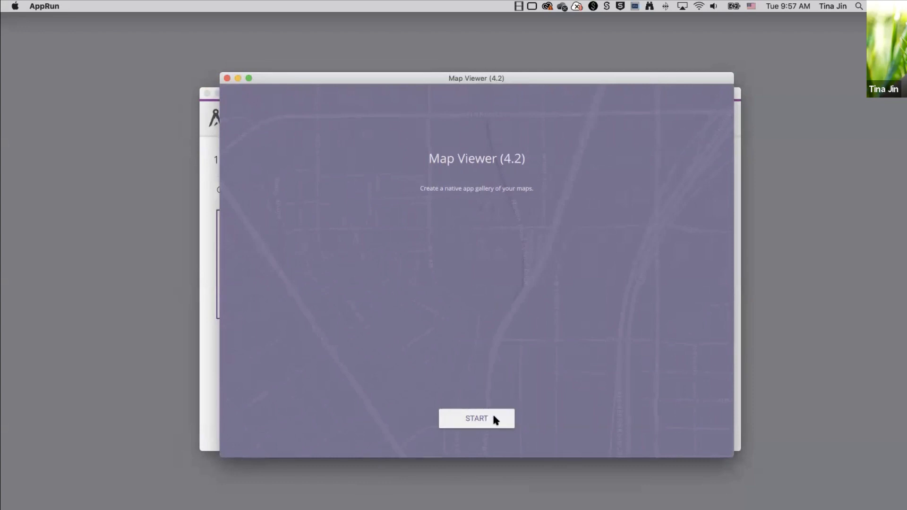
click(474, 419)
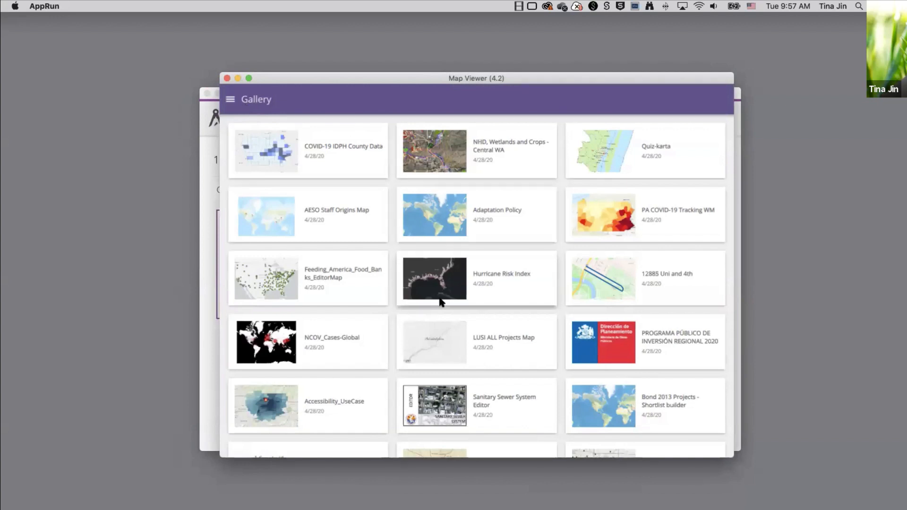
scroll(439, 300, down, 5)
scroll(439, 300, up, 5)
Open the COVID-19 IDPH County Data map, pan it, then close the app.
click(344, 171)
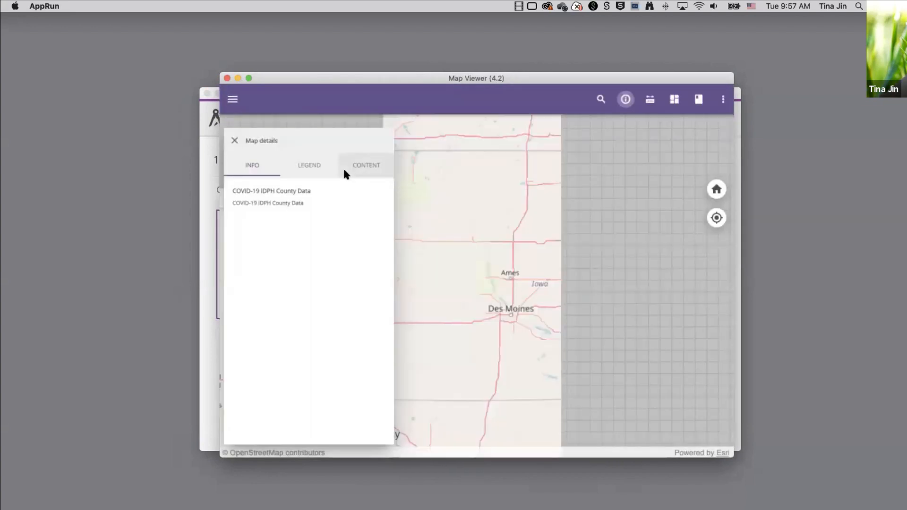
drag(521, 184, 507, 203)
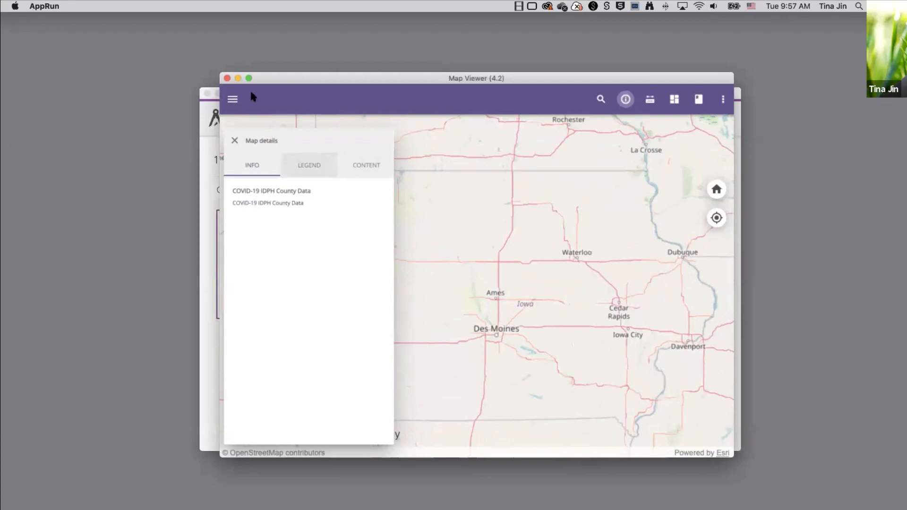
click(227, 78)
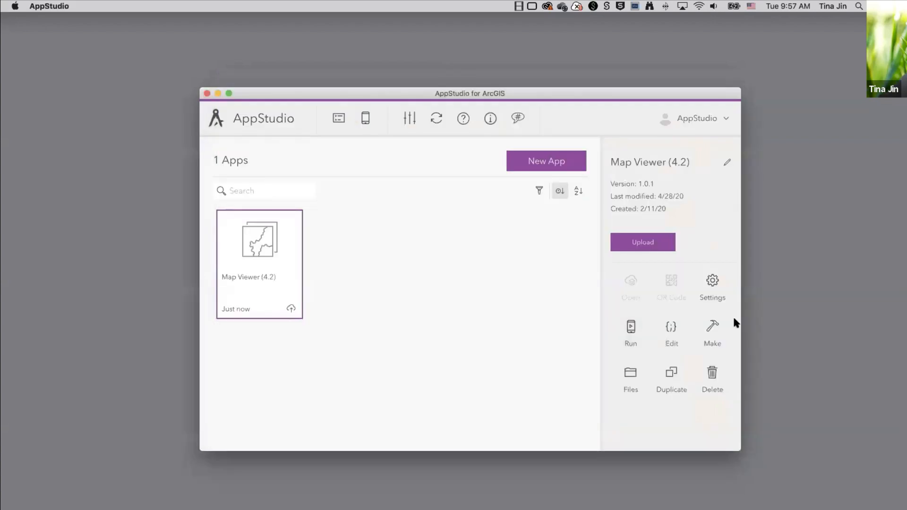
Paste Icon.png, StartPage.png and thumbnail.png into the app's assets folder, then close the folder.
click(629, 375)
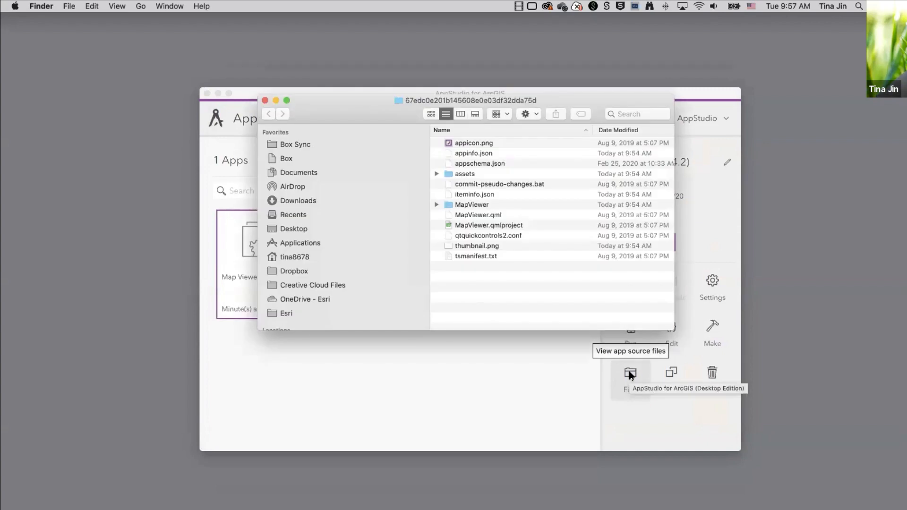
double_click(466, 174)
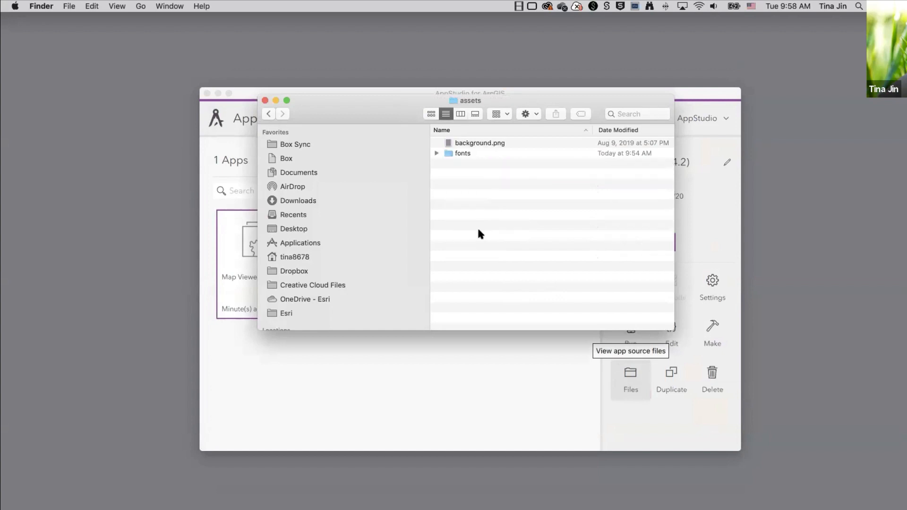
key(super+v)
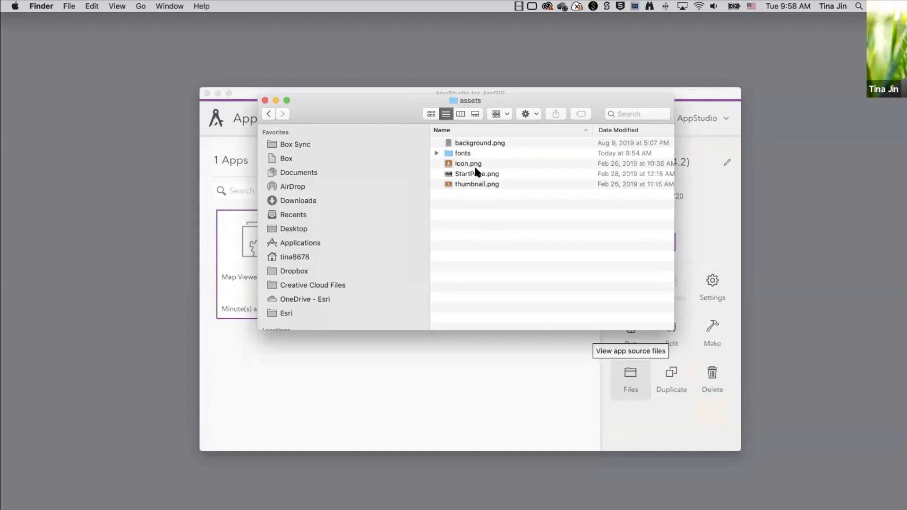
click(265, 100)
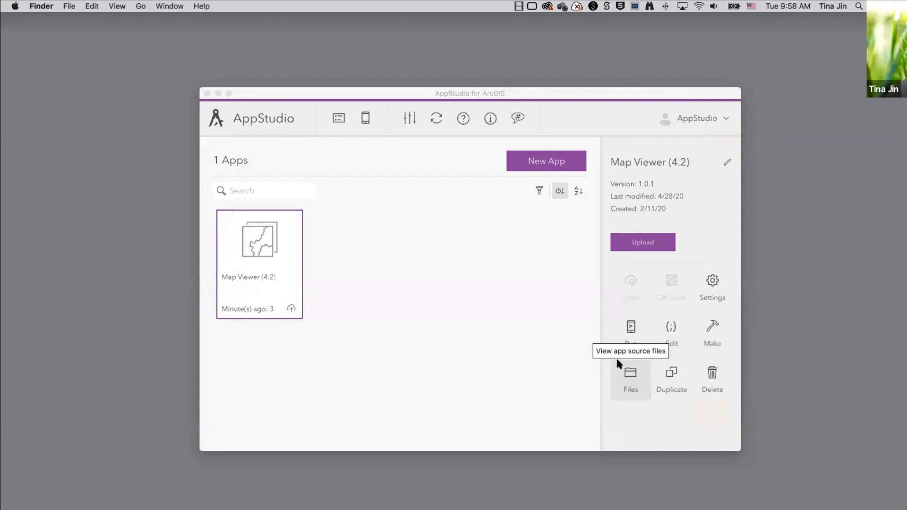
Open the Map Viewer (4.2) settings on the Details page and move the window aside.
click(712, 286)
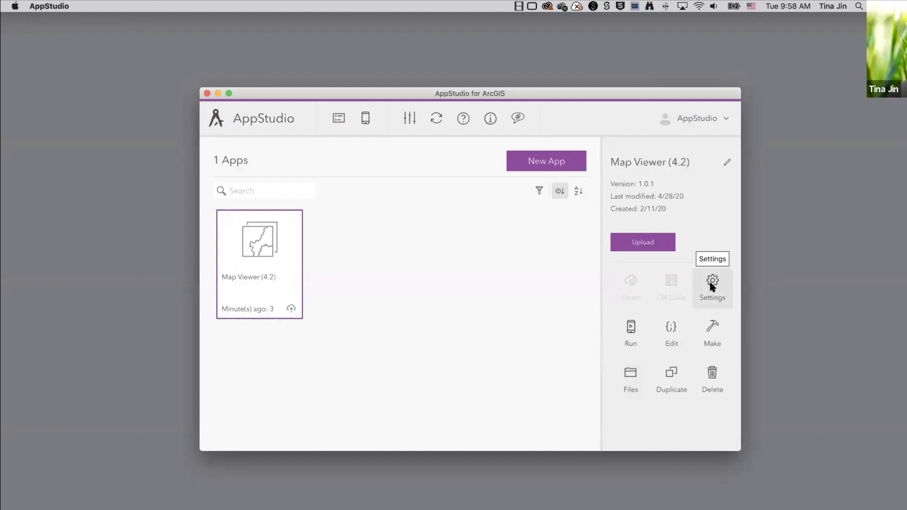
click(711, 284)
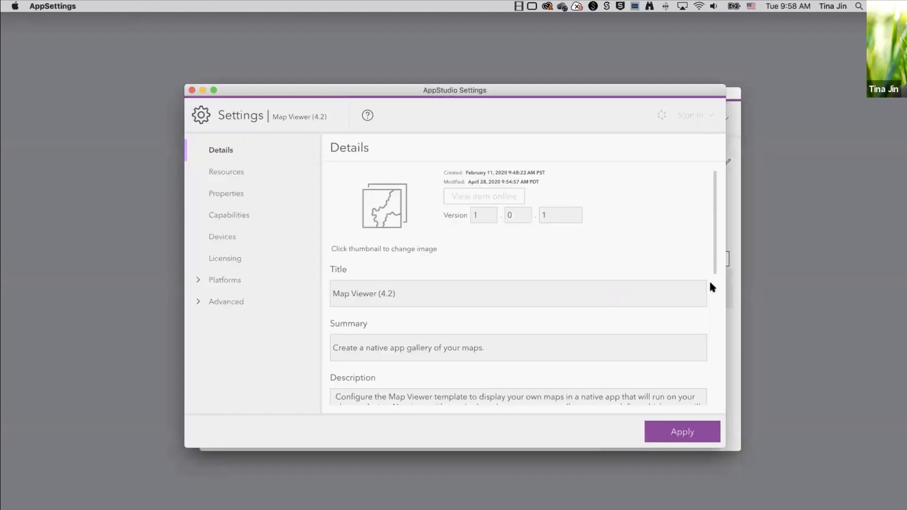
drag(531, 90, 576, 90)
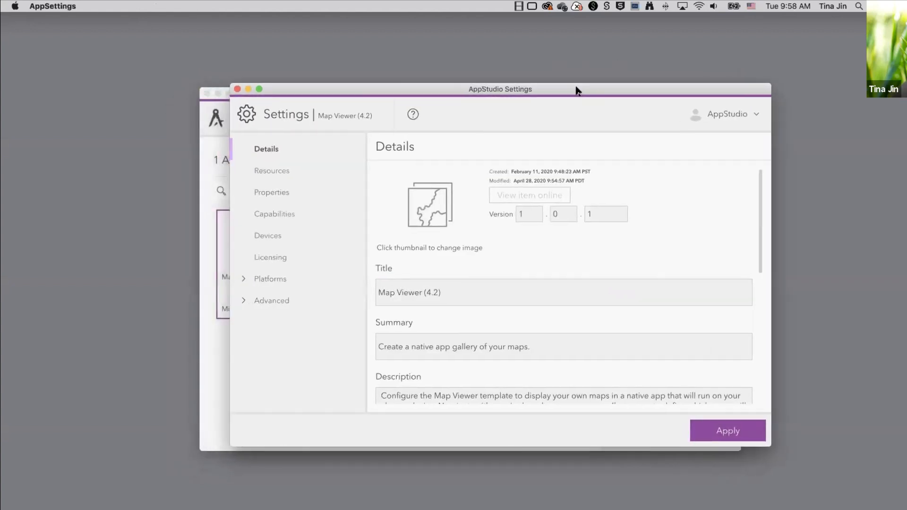
Place the notes beside Settings and change the title to 'National Park Trails'.
click(441, 509)
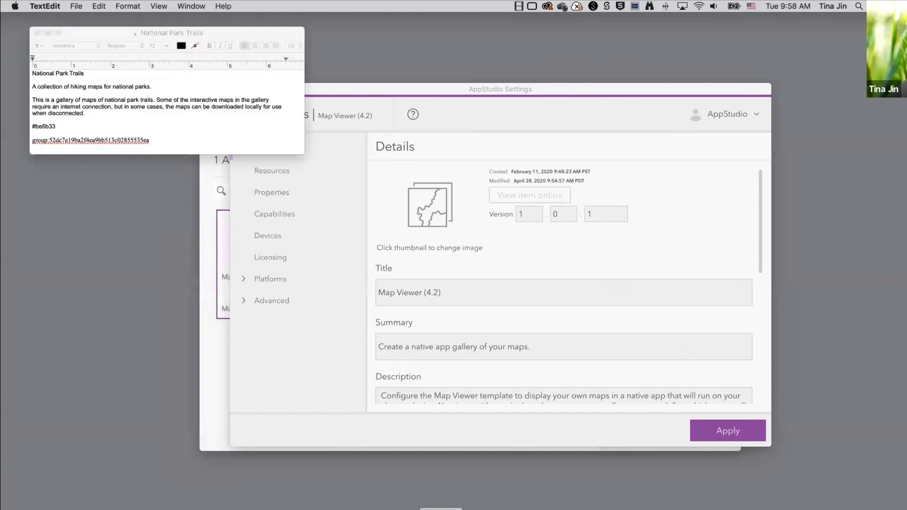
drag(229, 33, 199, 25)
drag(435, 97, 430, 102)
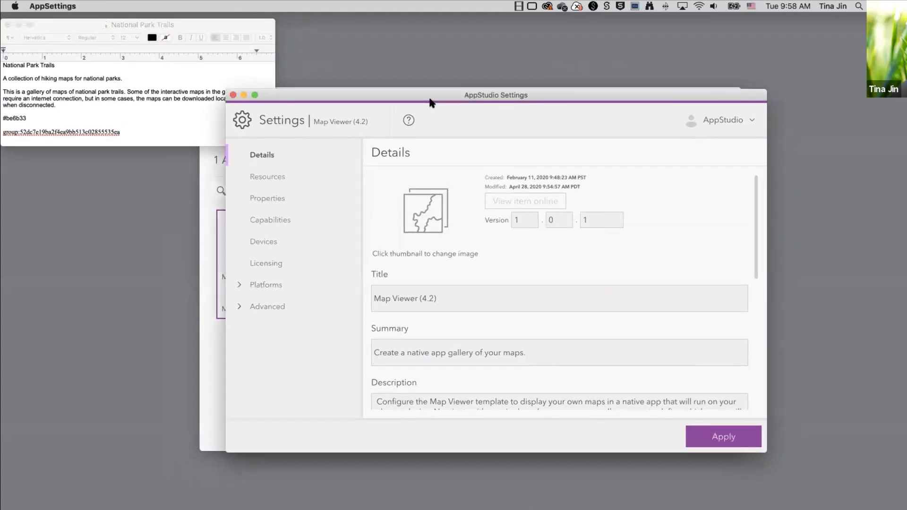
click(54, 67)
triple_click(21, 66)
key(super+c)
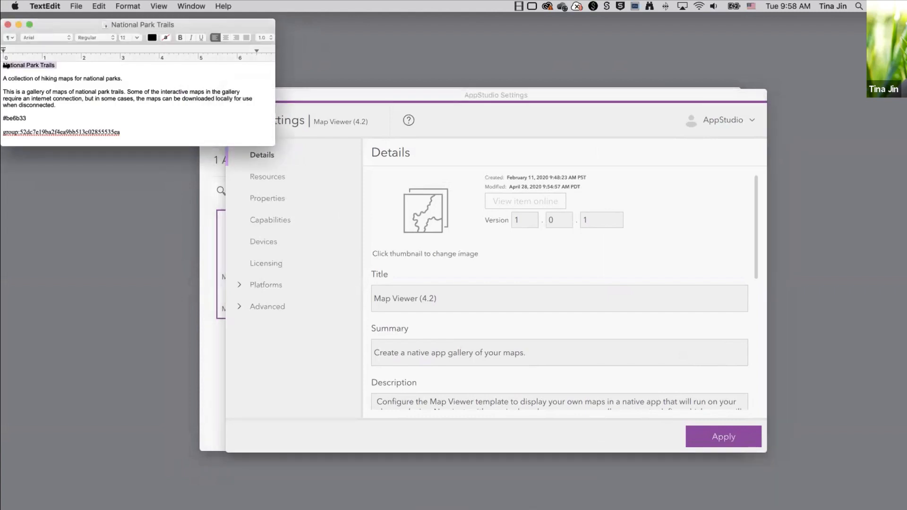
click(430, 290)
key(super+a)
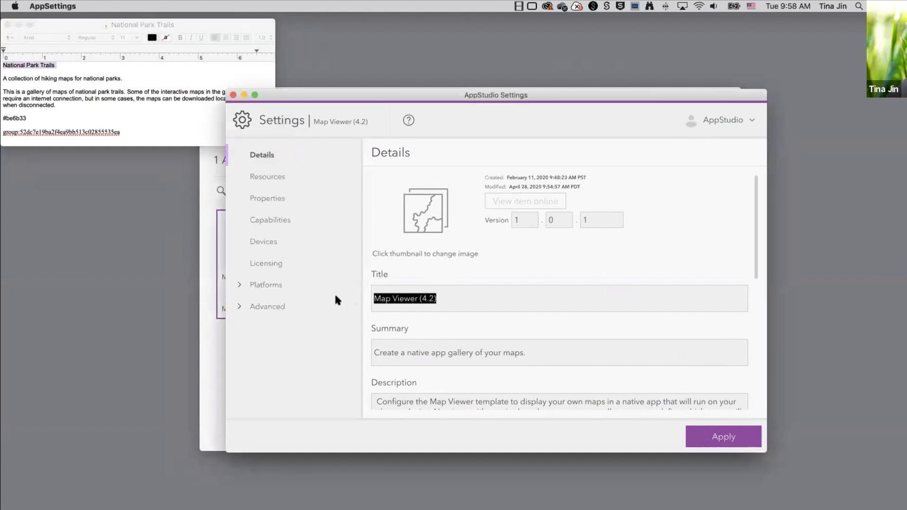
key(BackSpace)
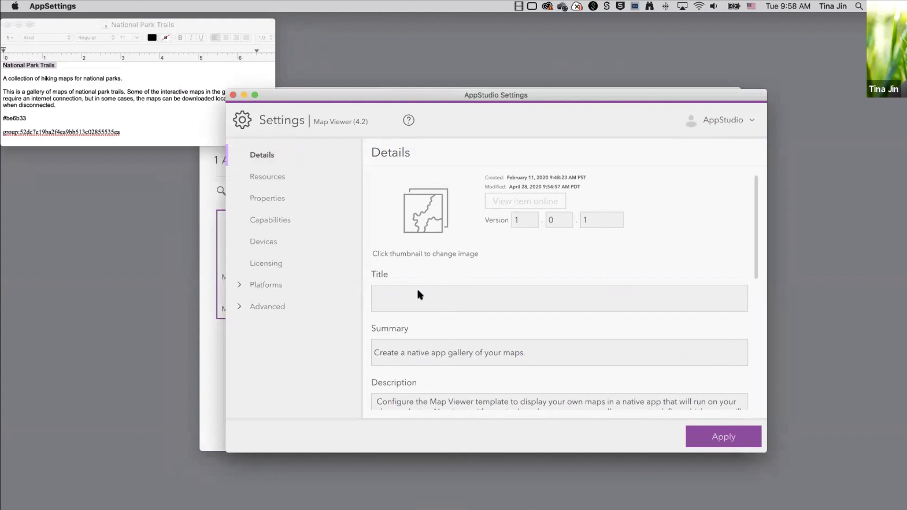
key(super+v)
Replace the summary with 'A collection of hiking maps for national parks.'.
click(122, 79)
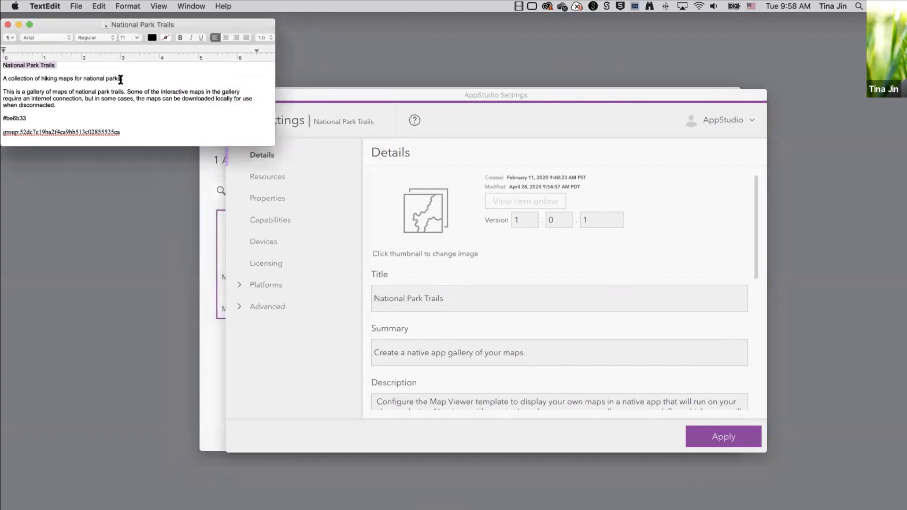
drag(125, 78, 6, 80)
key(super+c)
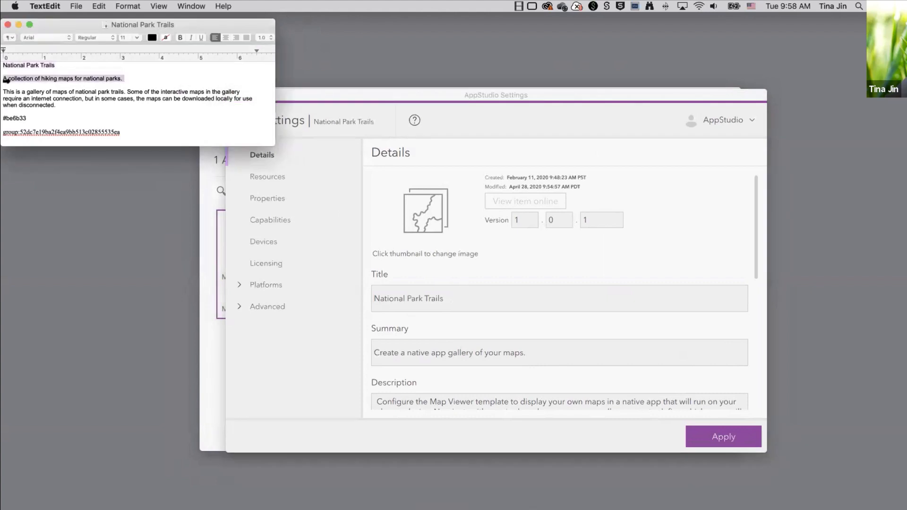
click(466, 350)
drag(545, 351, 359, 351)
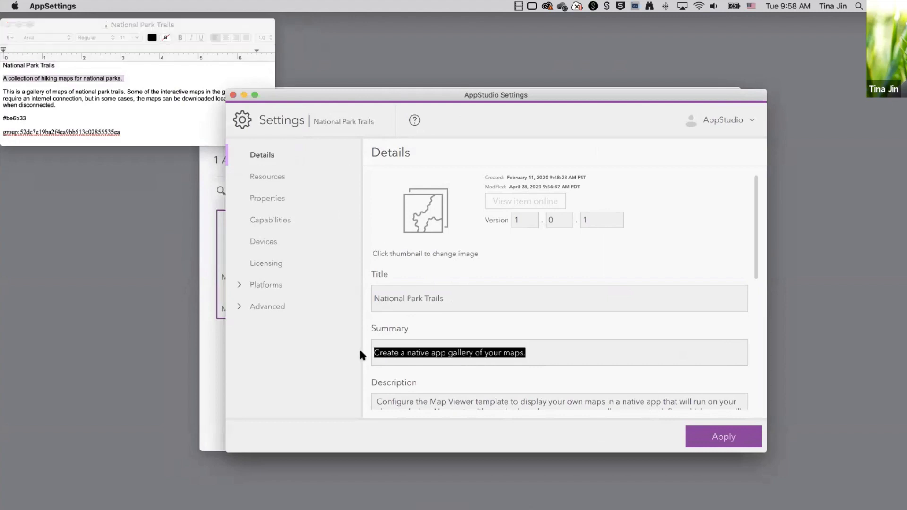
key(super+v)
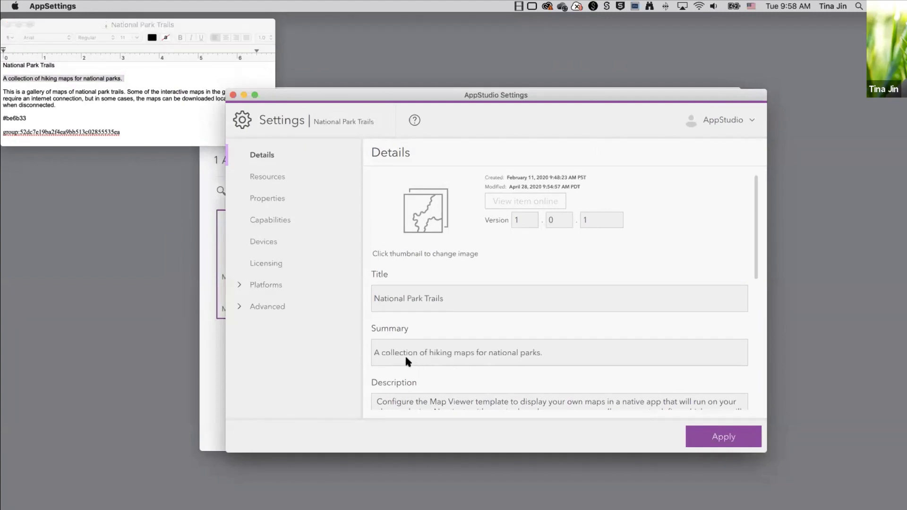
scroll(404, 355, down, 5)
Replace the description with the gallery description paragraph from the notes.
click(61, 105)
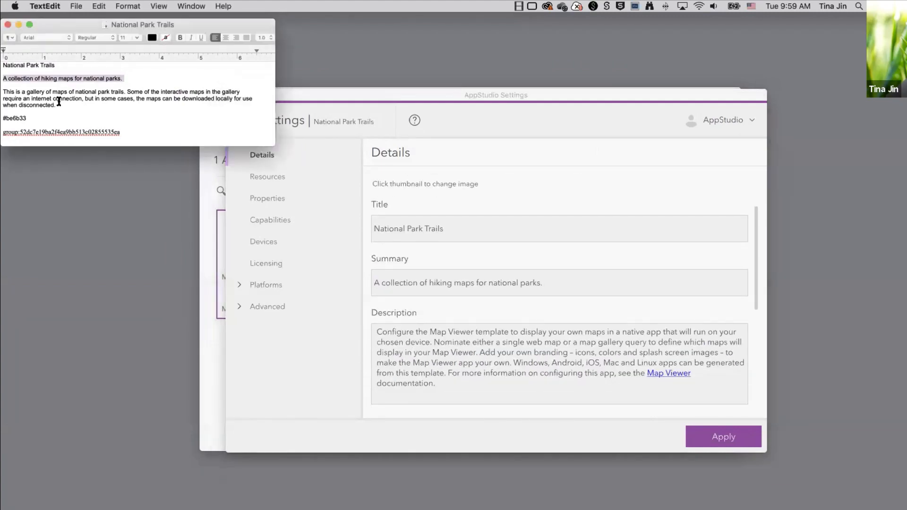
drag(57, 104, 6, 89)
key(super+c)
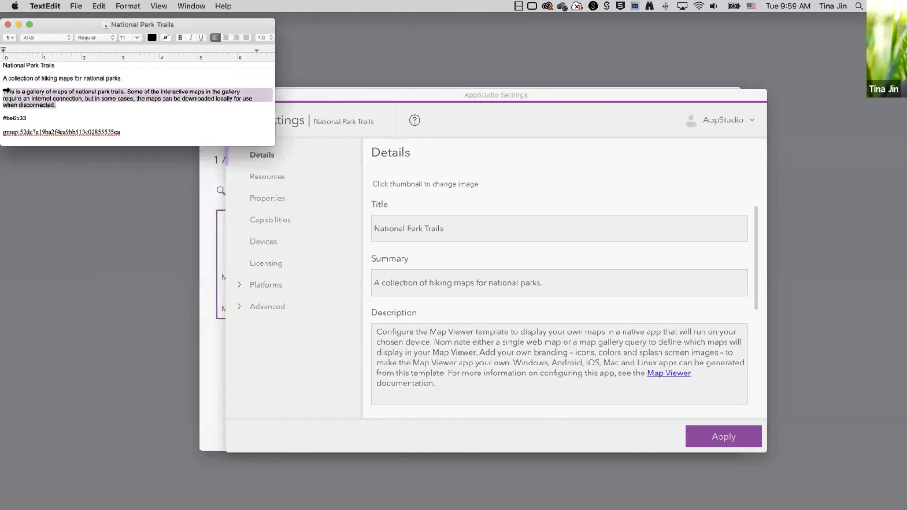
click(458, 373)
drag(435, 383, 357, 326)
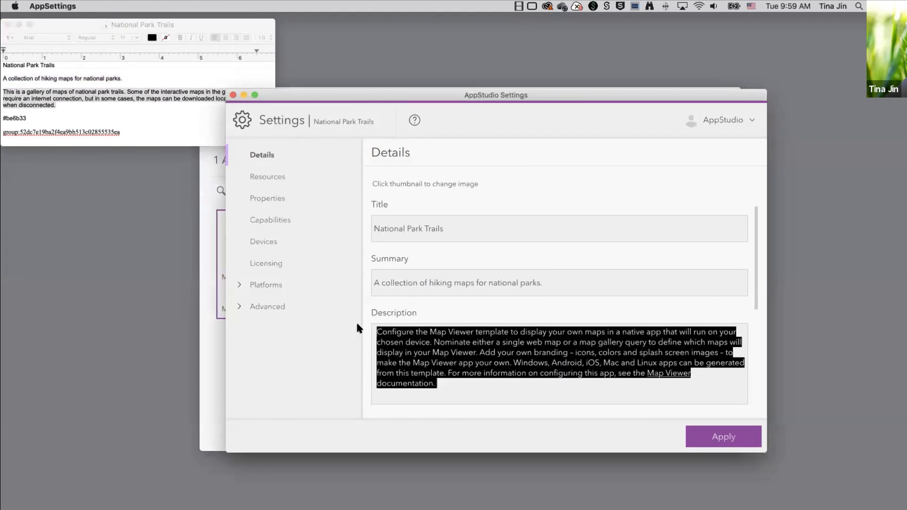
key(BackSpace)
key(super+v)
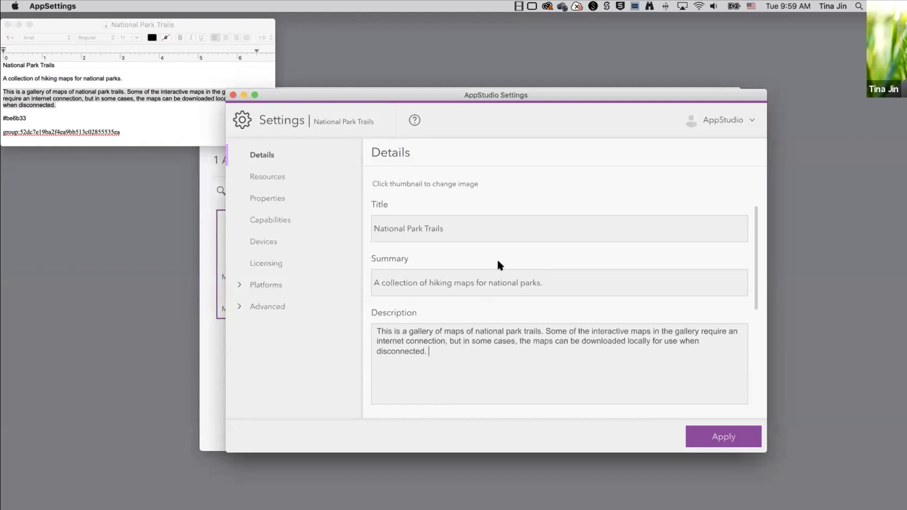
scroll(497, 257, up, 3)
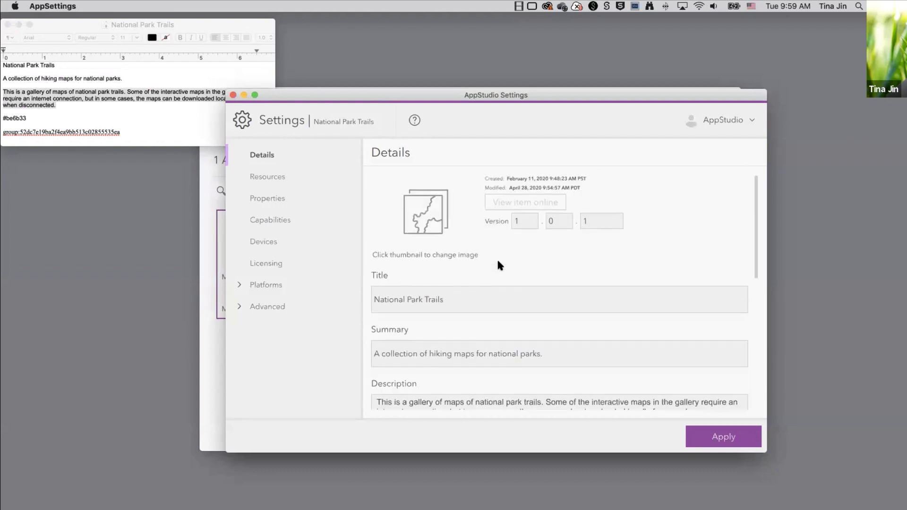
Make the orange hiker thumbnail.png from assets the app thumbnail and apply the settings.
click(431, 210)
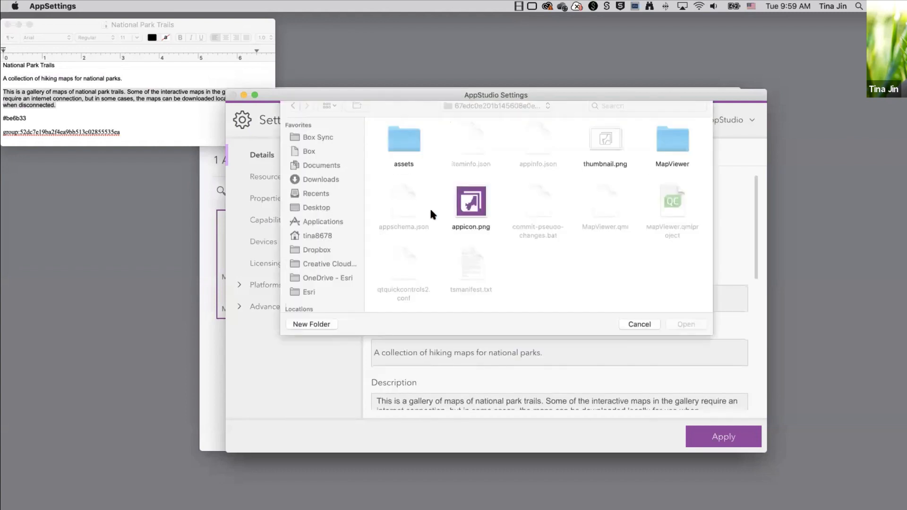
double_click(401, 148)
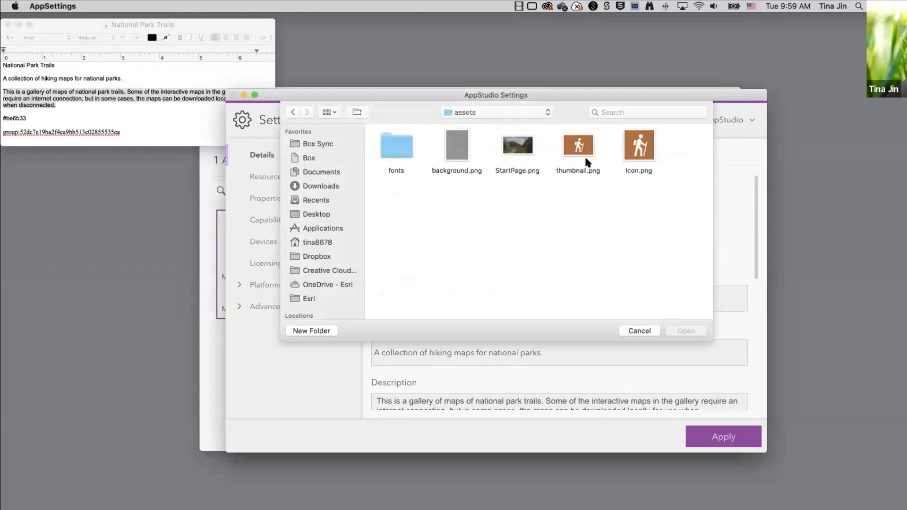
double_click(576, 147)
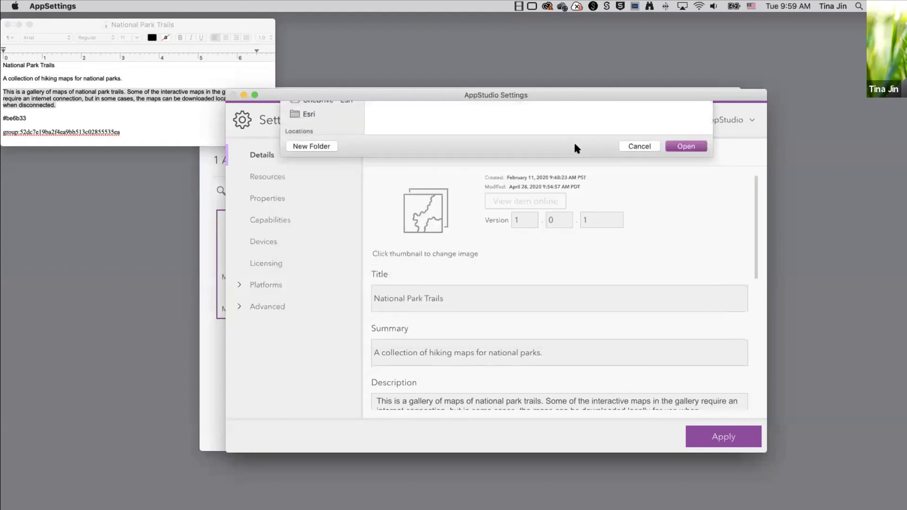
click(562, 330)
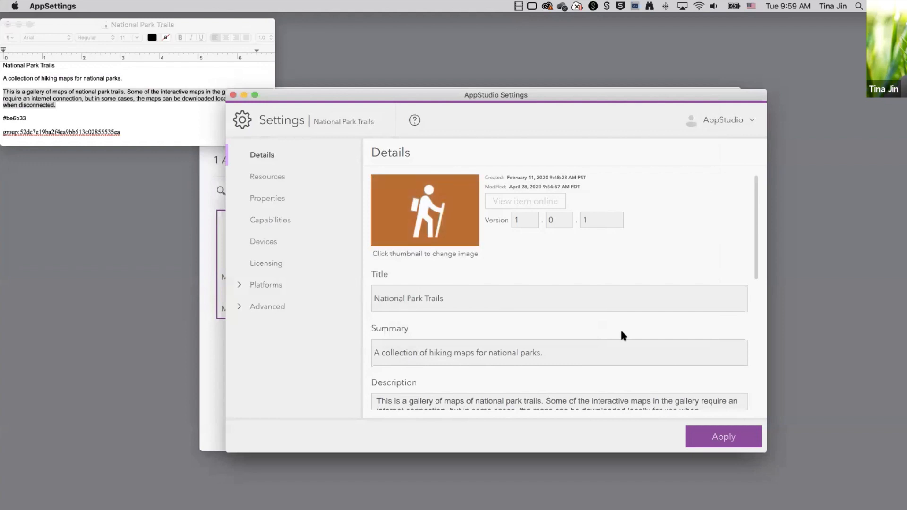
click(710, 431)
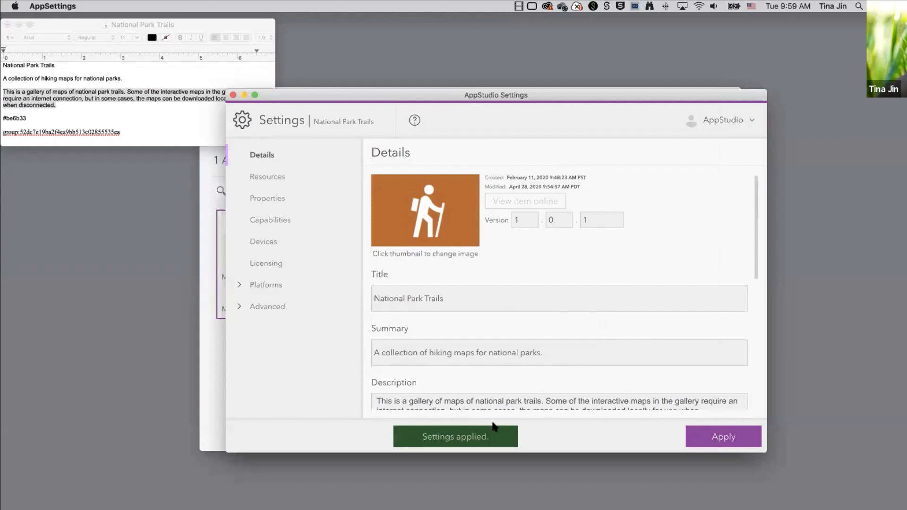
Run National Park Trails locally, view its About page, then close it and return to Settings.
click(207, 367)
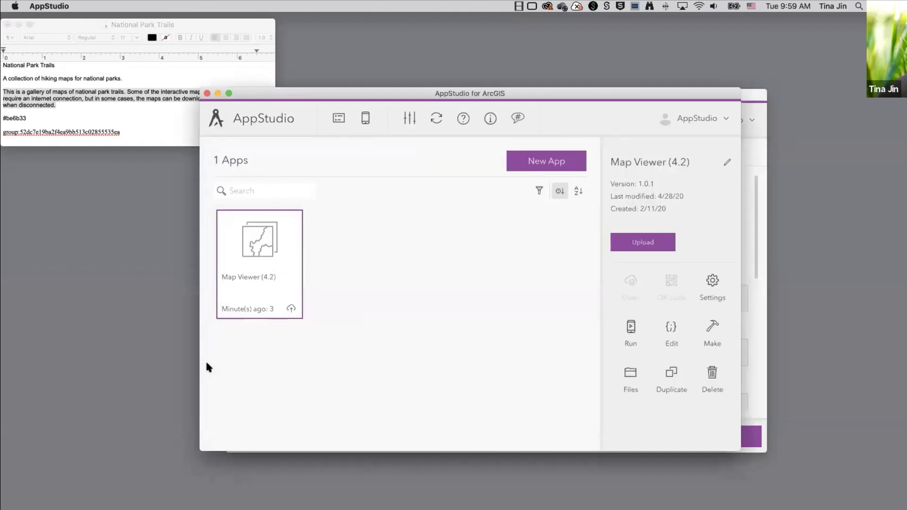
double_click(254, 245)
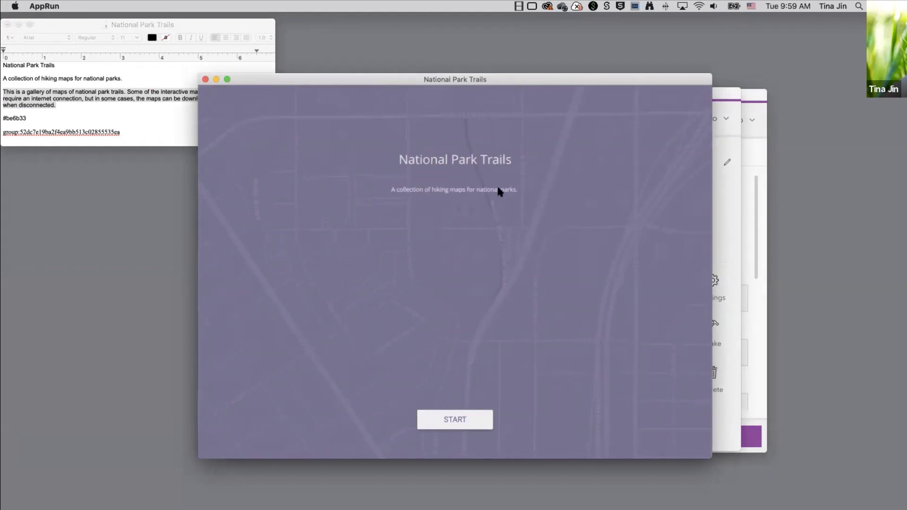
click(455, 419)
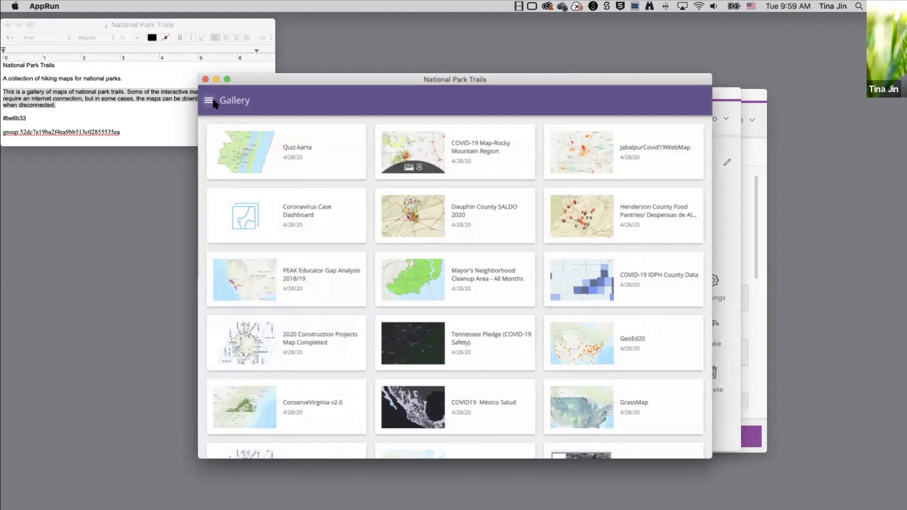
click(209, 99)
click(242, 193)
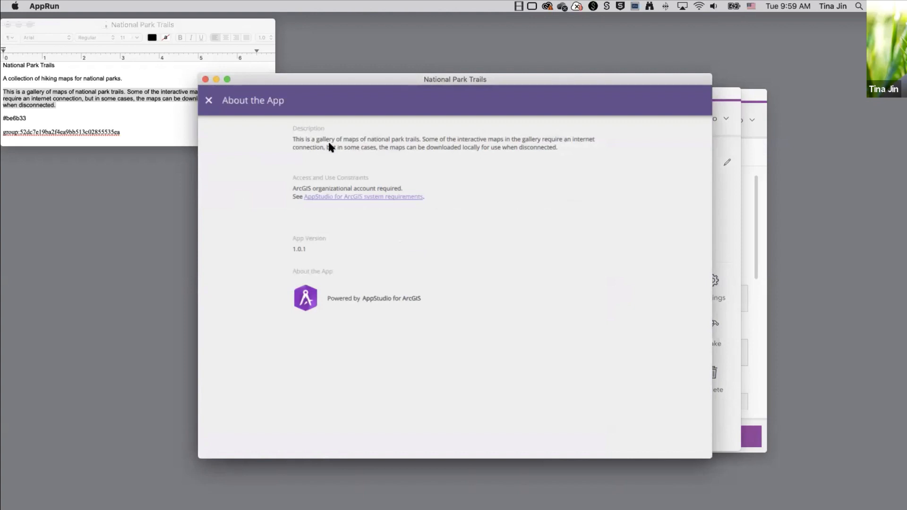
click(205, 80)
click(762, 341)
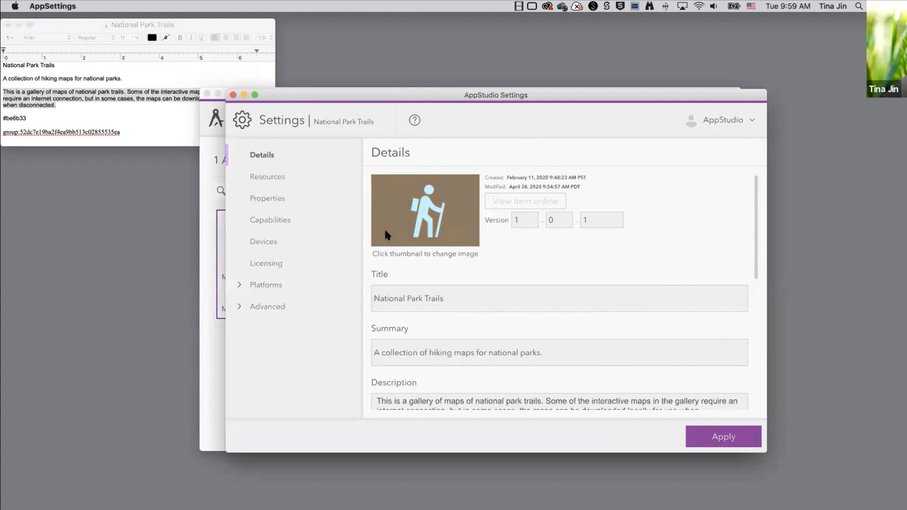
On the Resources page, set Icon.png from the assets folder as the app icon.
click(270, 177)
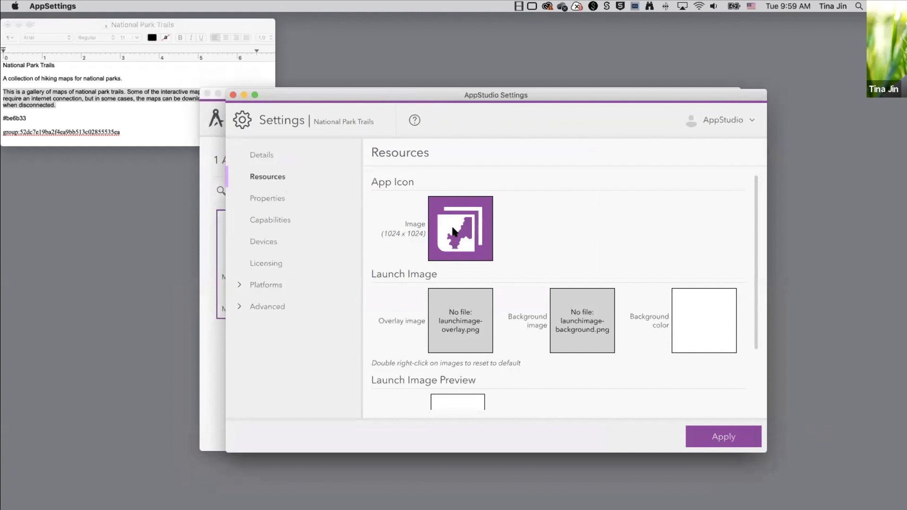
click(452, 232)
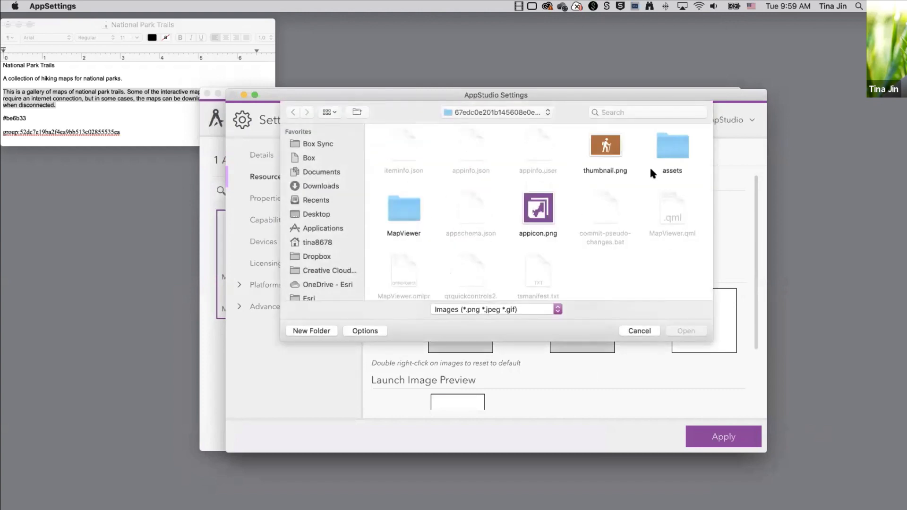
double_click(665, 147)
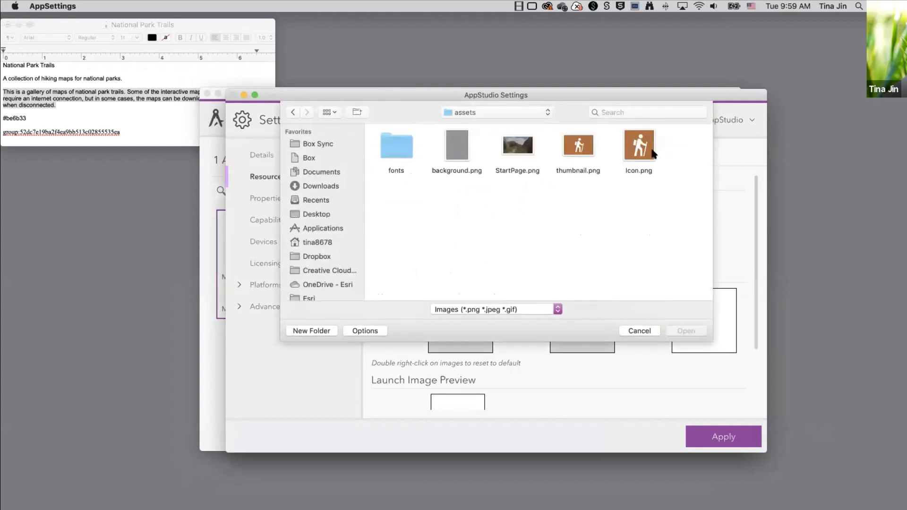
double_click(640, 150)
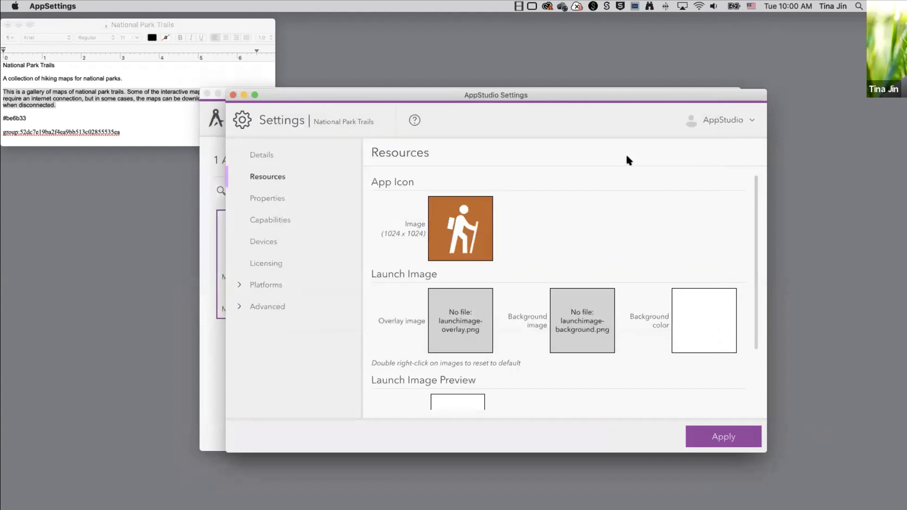
Set assets/StartPage.png as the start screen background.
click(262, 200)
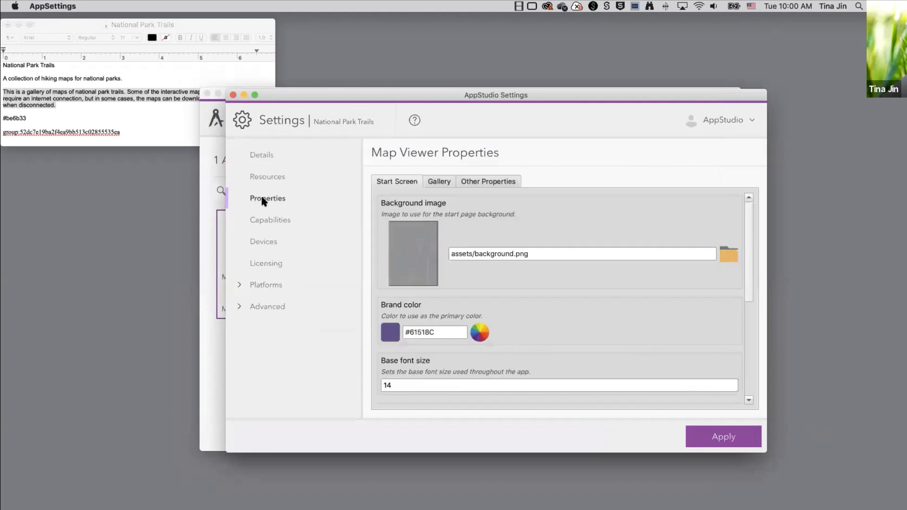
click(413, 262)
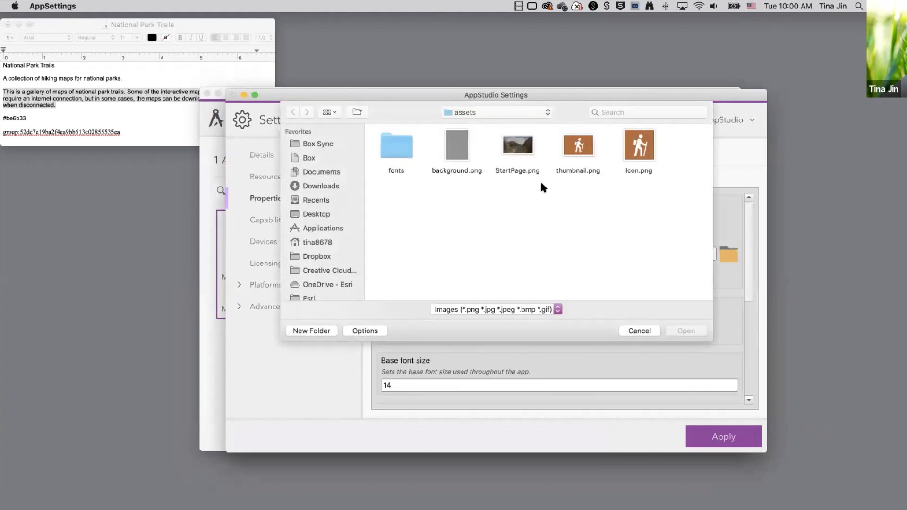
double_click(518, 149)
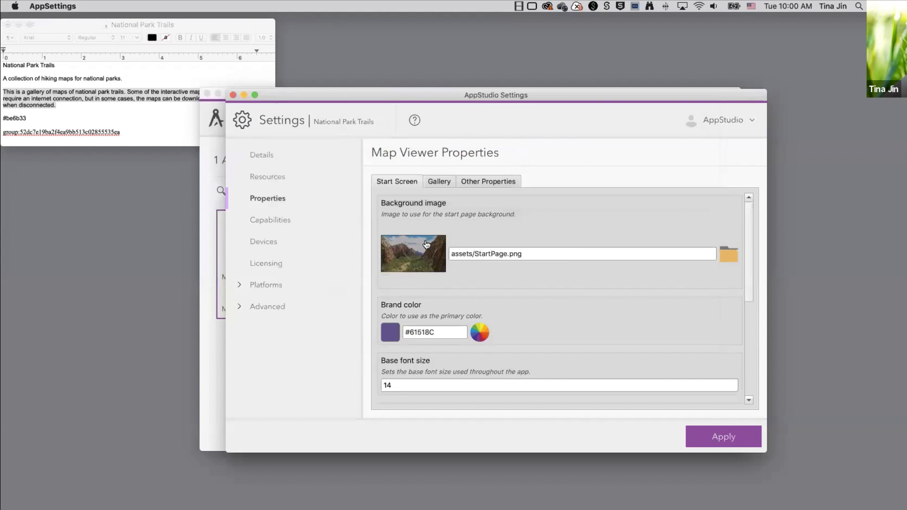
Change the brand colour to #be6b33 and apply the settings.
click(63, 107)
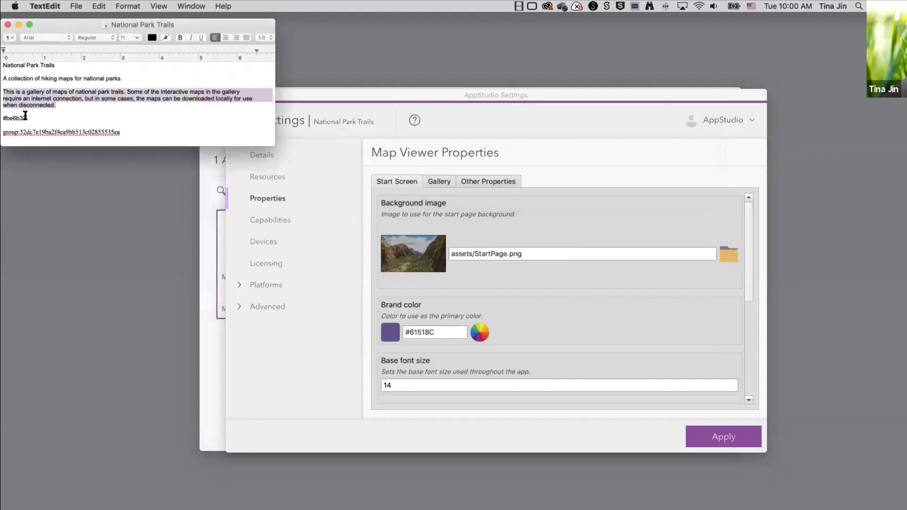
click(3, 117)
drag(3, 117, 26, 118)
key(super+c)
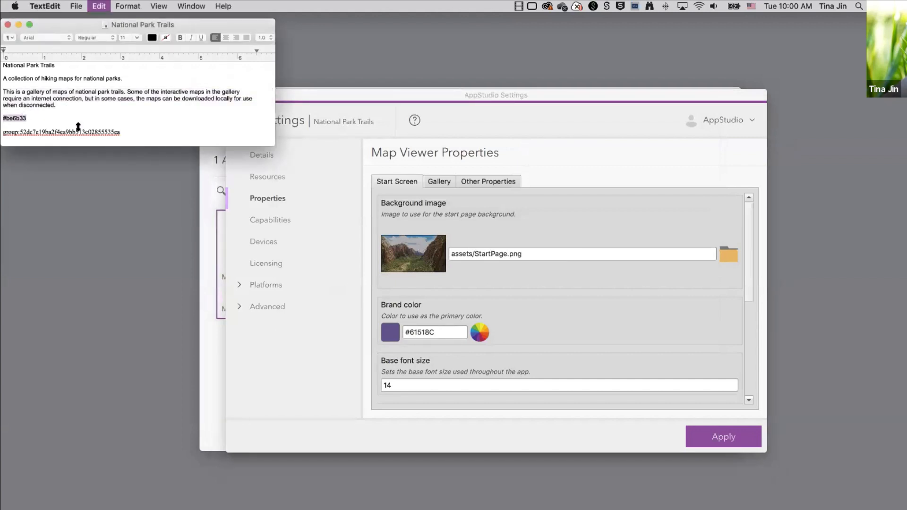
click(433, 333)
key(super+a)
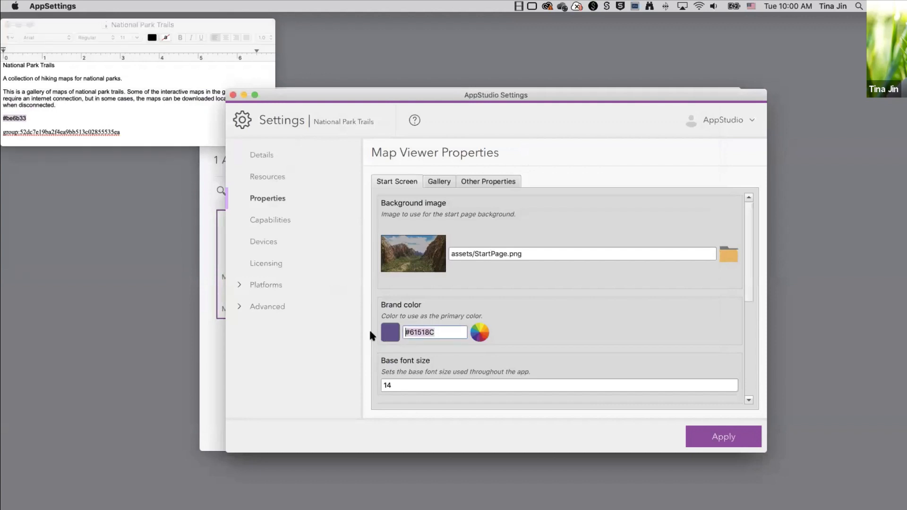
key(BackSpace)
key(super+v)
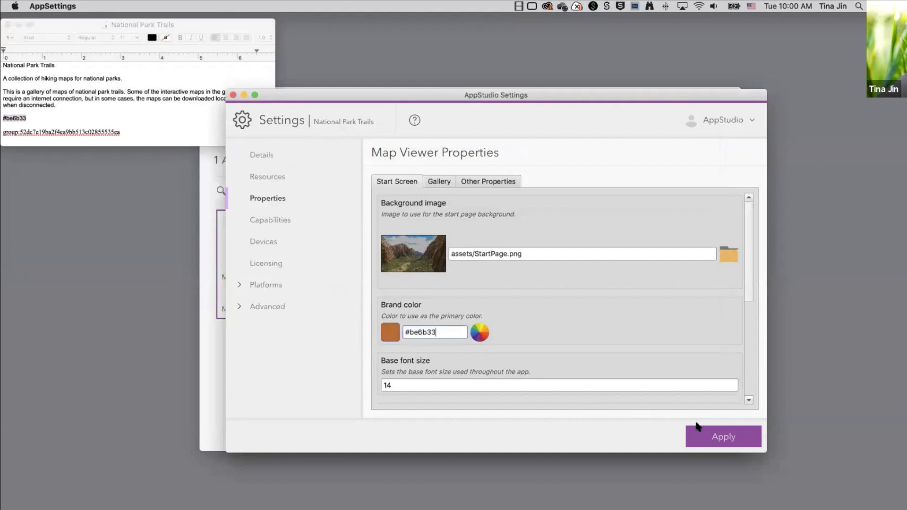
click(726, 440)
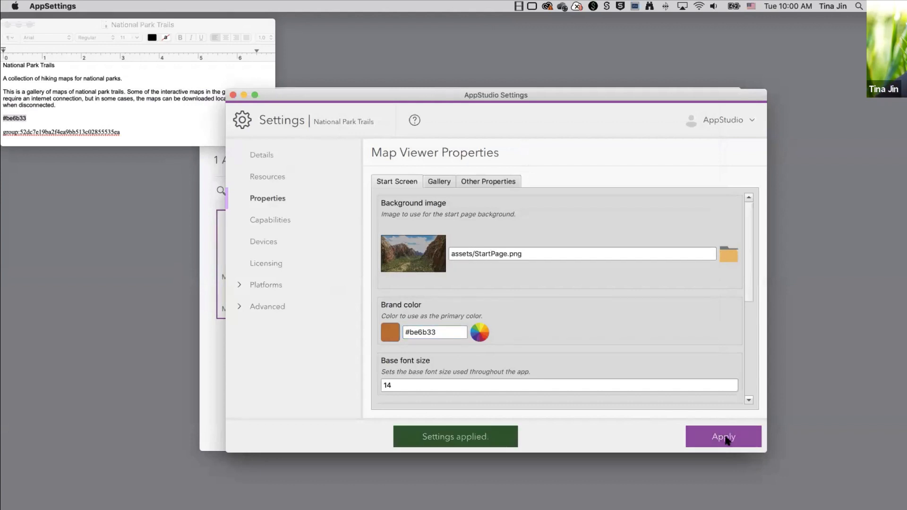
Preview the app's orange start screen and map gallery, then close it and reopen its settings.
click(733, 509)
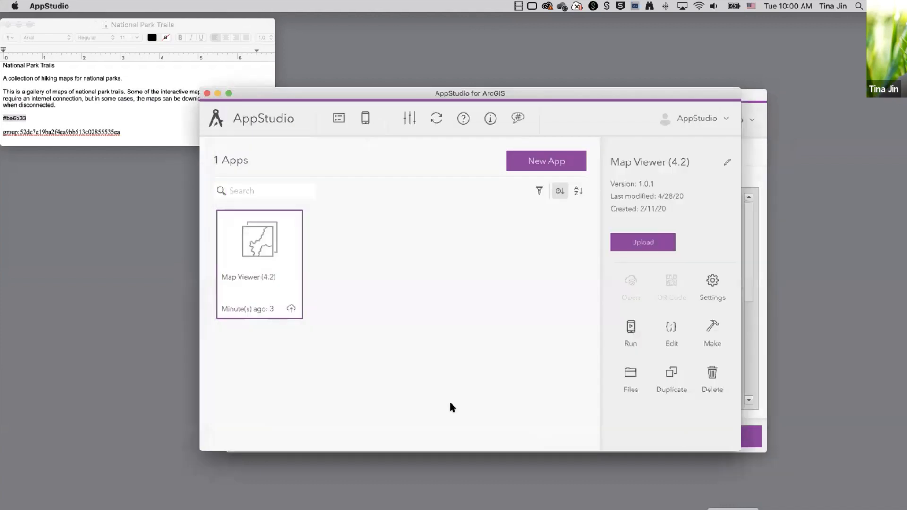
double_click(253, 250)
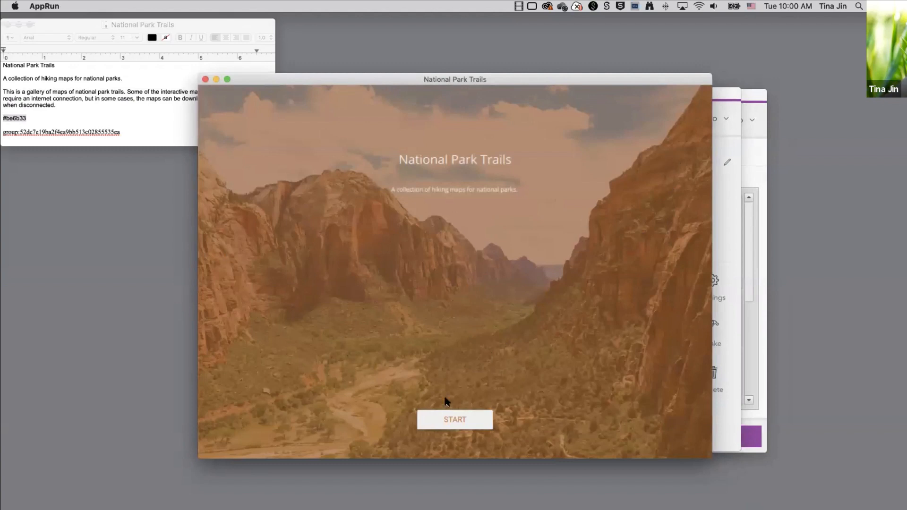
click(459, 421)
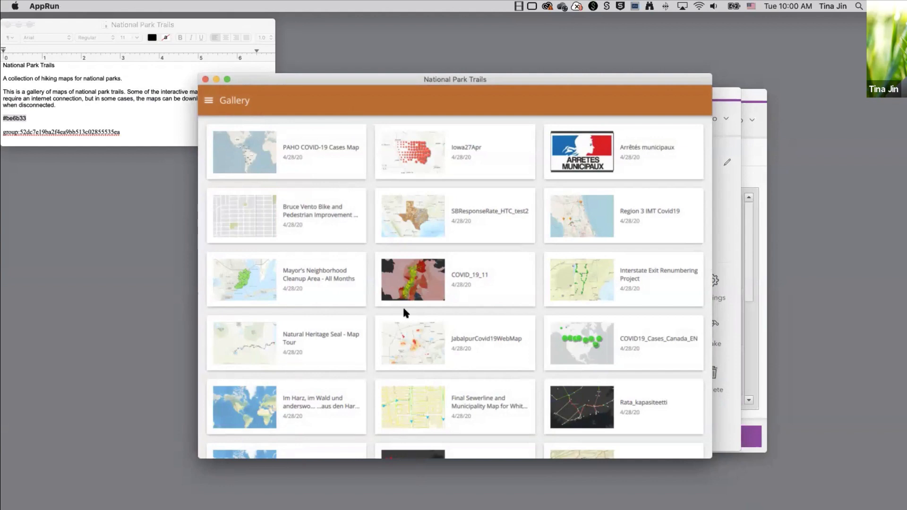
scroll(404, 313, down, 1)
scroll(403, 311, down, 5)
scroll(403, 311, up, 6)
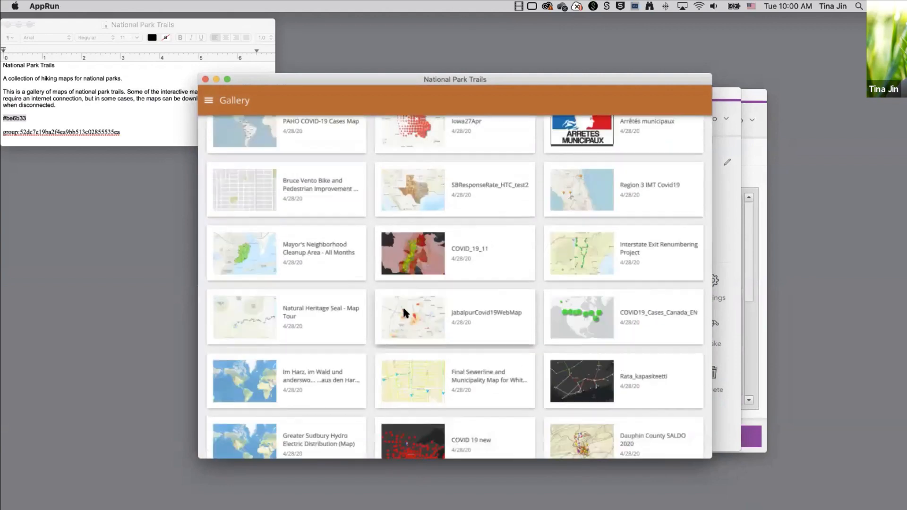
click(205, 79)
click(712, 283)
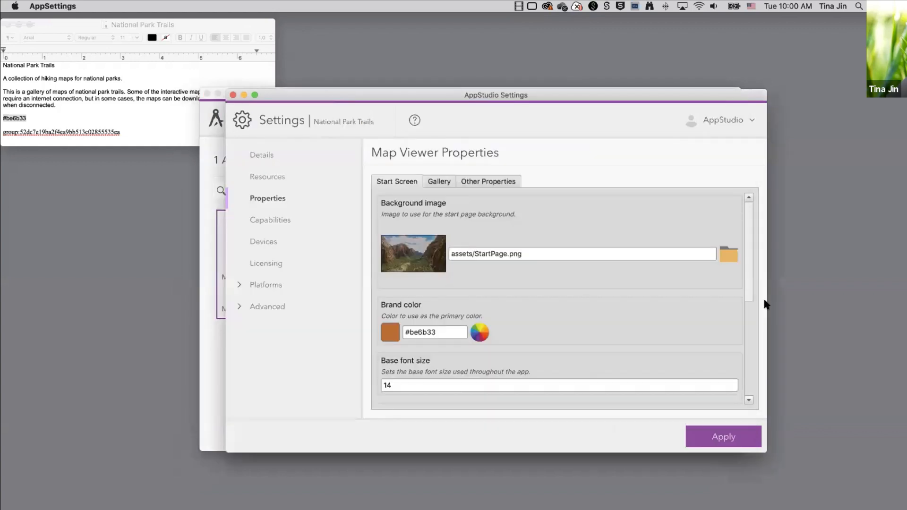
Show the Gallery properties with the empty Maps query, then return to the browser.
click(438, 184)
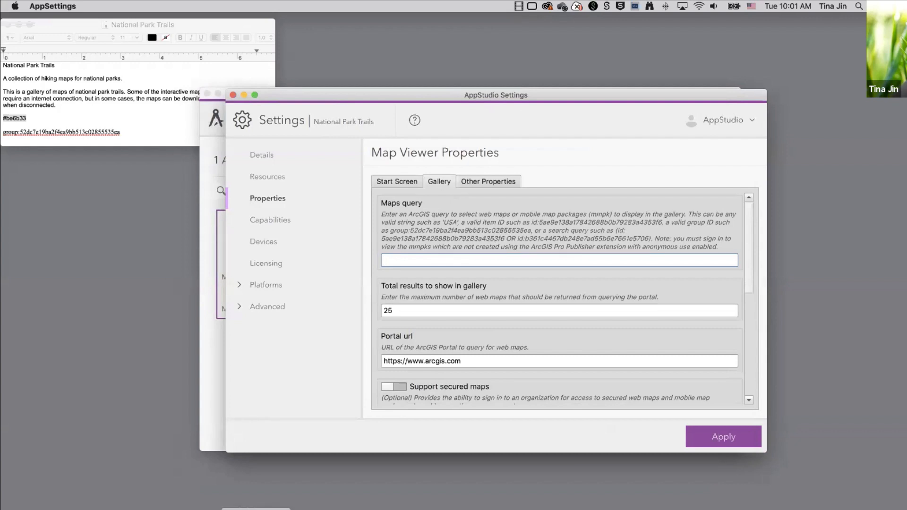
click(256, 509)
click(257, 65)
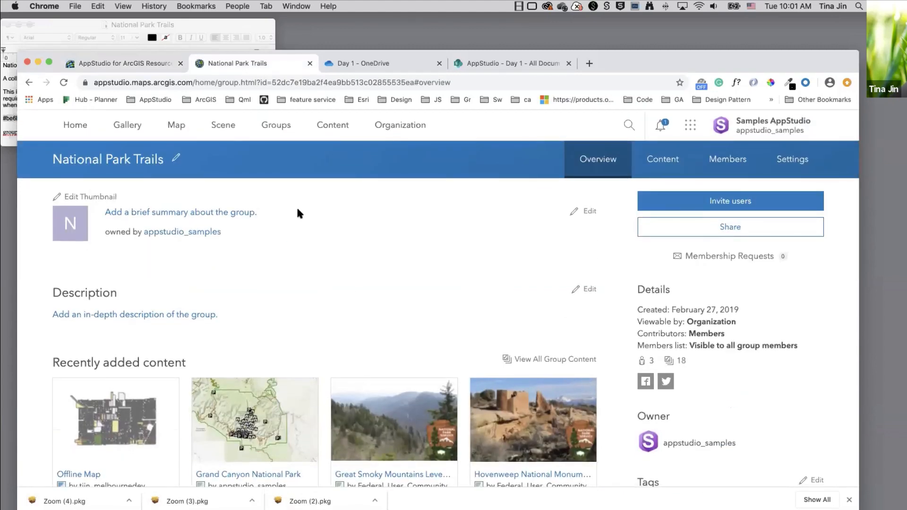
scroll(358, 287, down, 10)
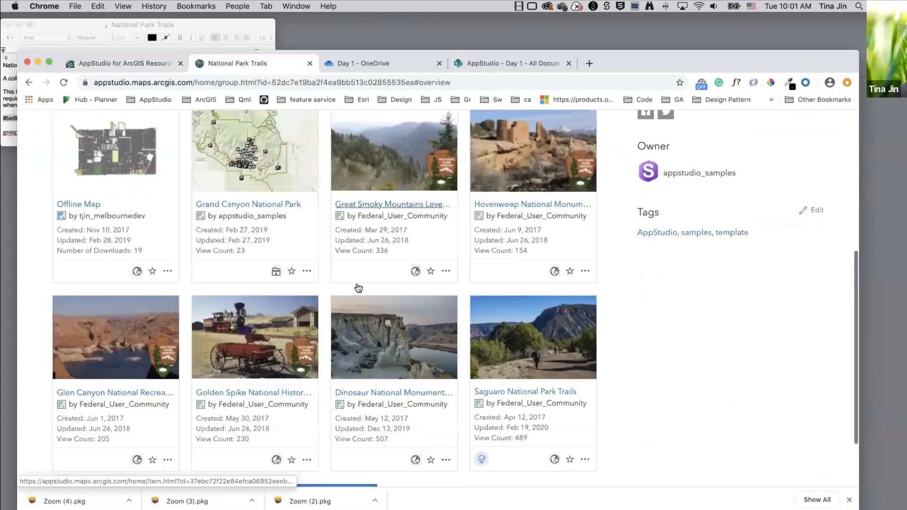
scroll(359, 287, down, 3)
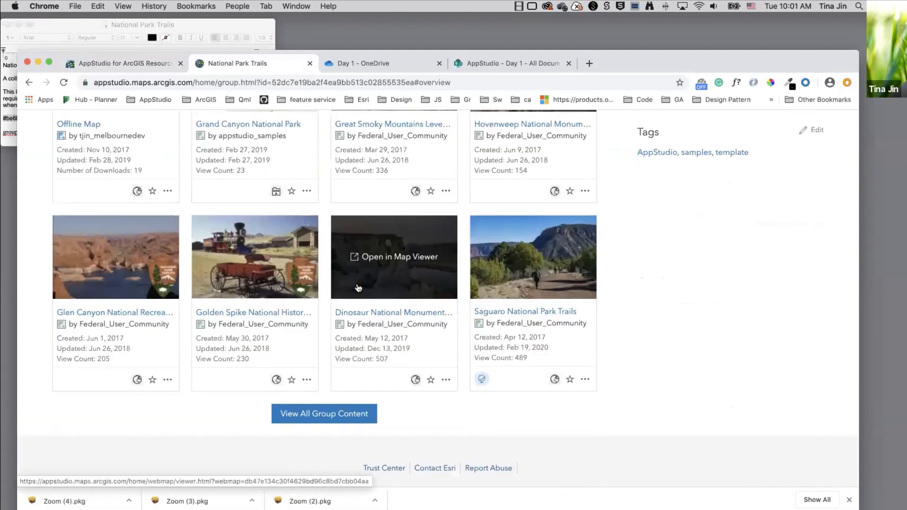
double_click(325, 83)
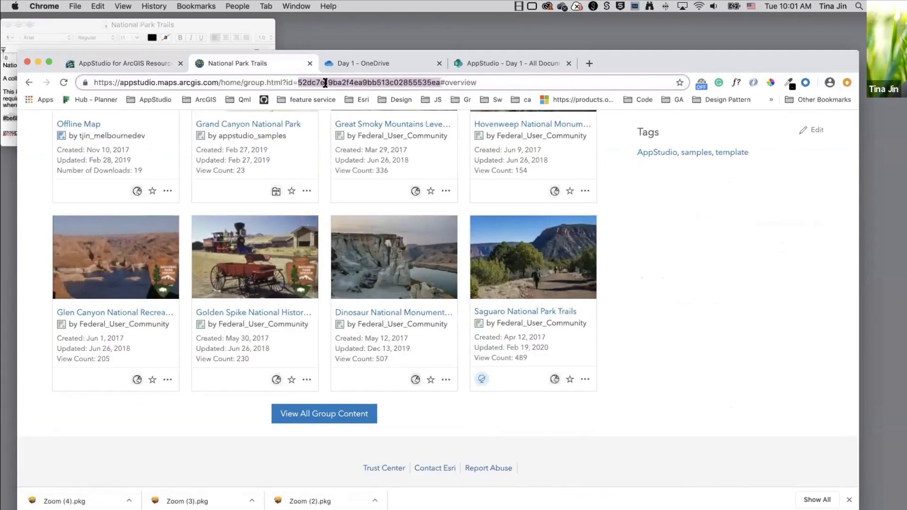
click(38, 62)
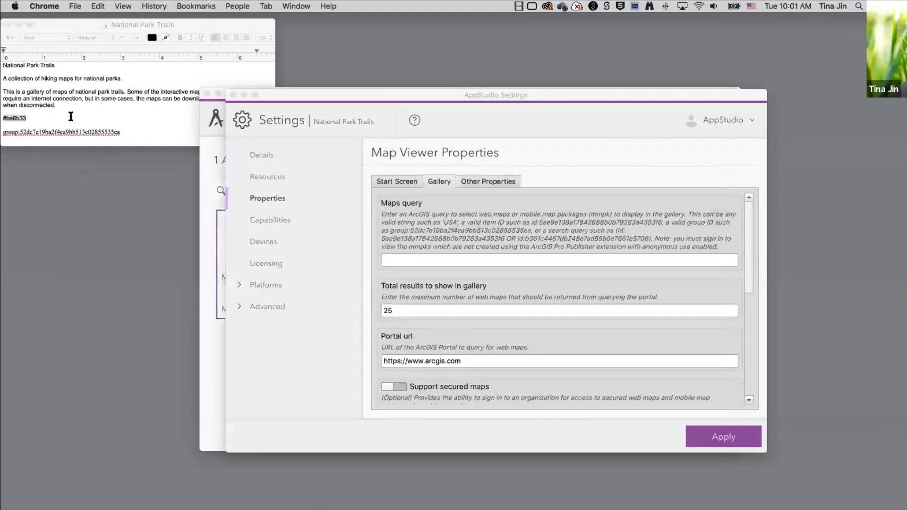
Paste the National Park Trails group: query from the notes into the Maps query field.
click(70, 116)
drag(122, 133, 3, 132)
key(super+c)
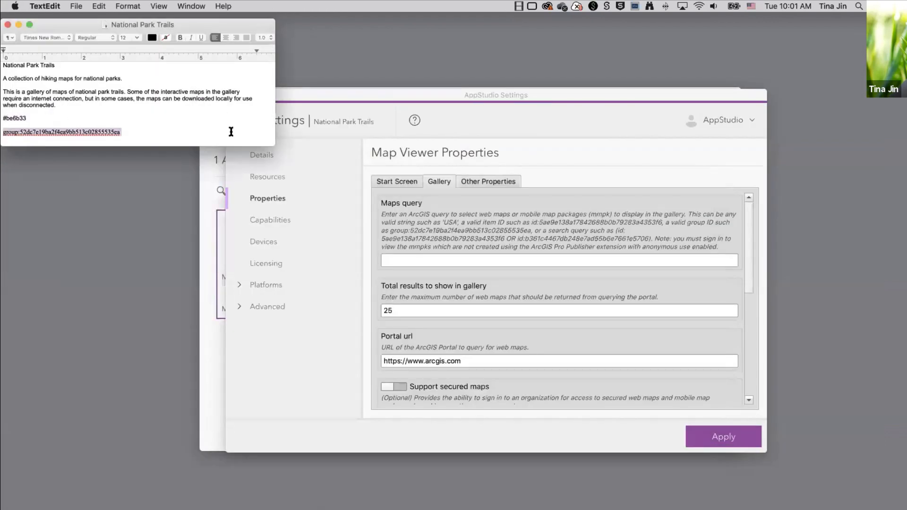
click(407, 259)
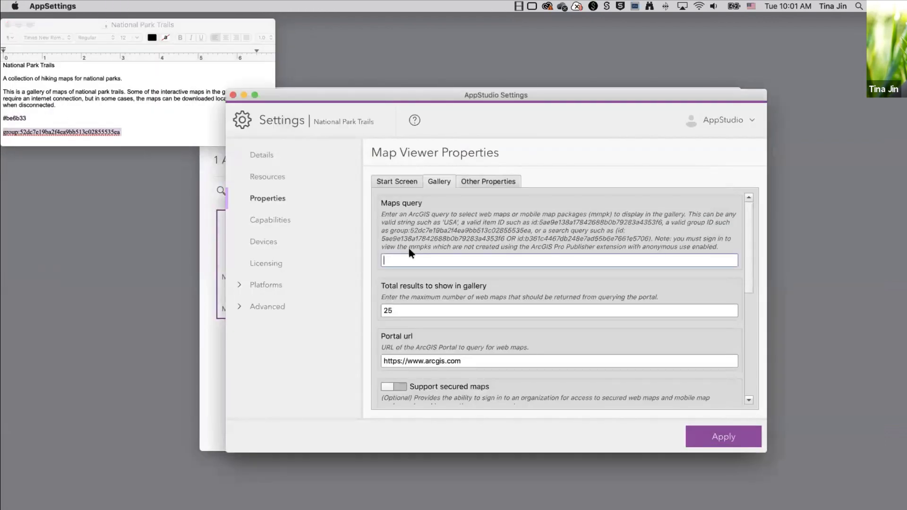
key(super+v)
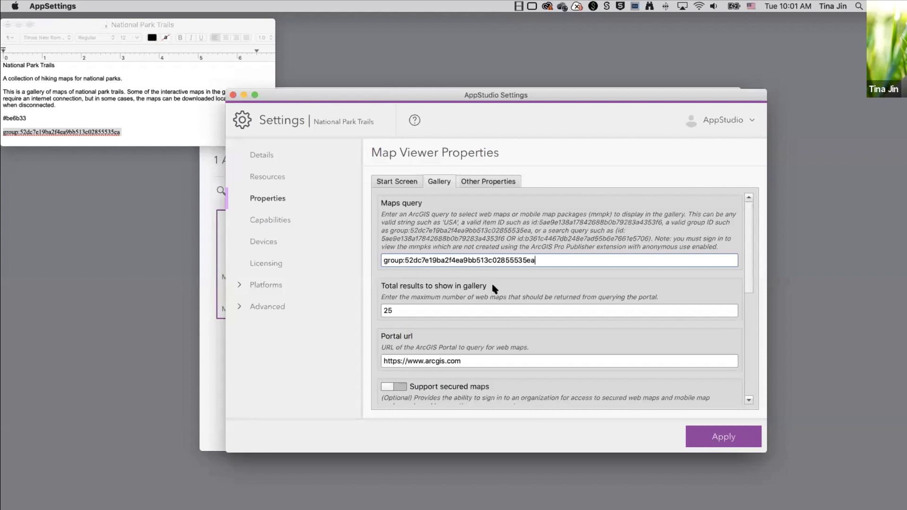
scroll(559, 382, down, 10)
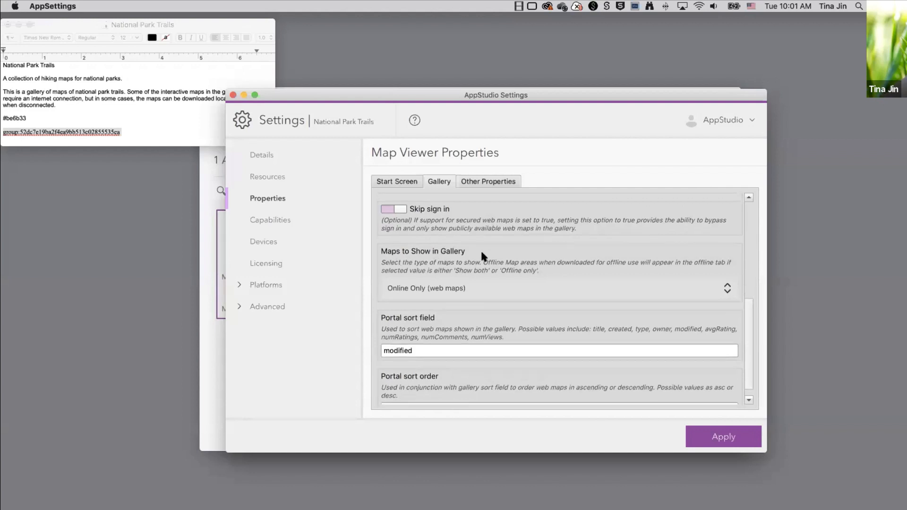
Set the gallery to show both online and offline maps and apply the settings.
scroll(480, 248, down, 1)
click(447, 275)
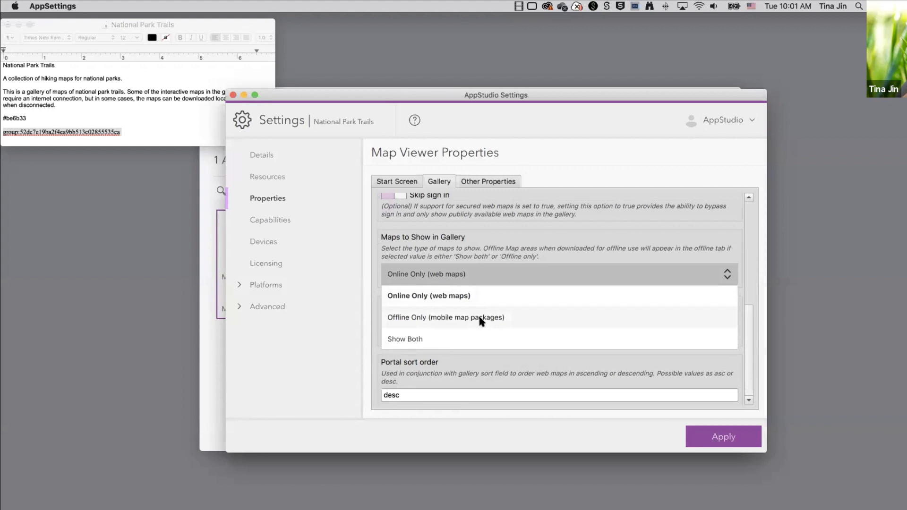
click(412, 339)
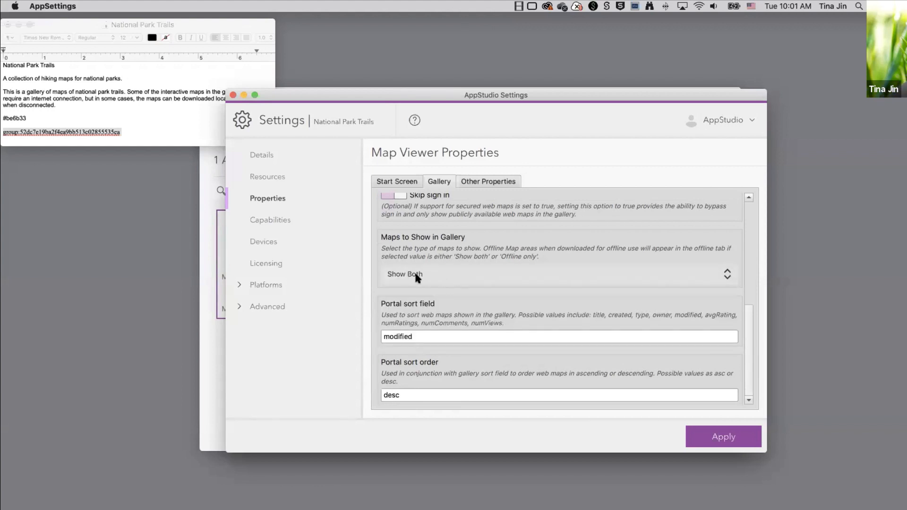
scroll(474, 288, down, 1)
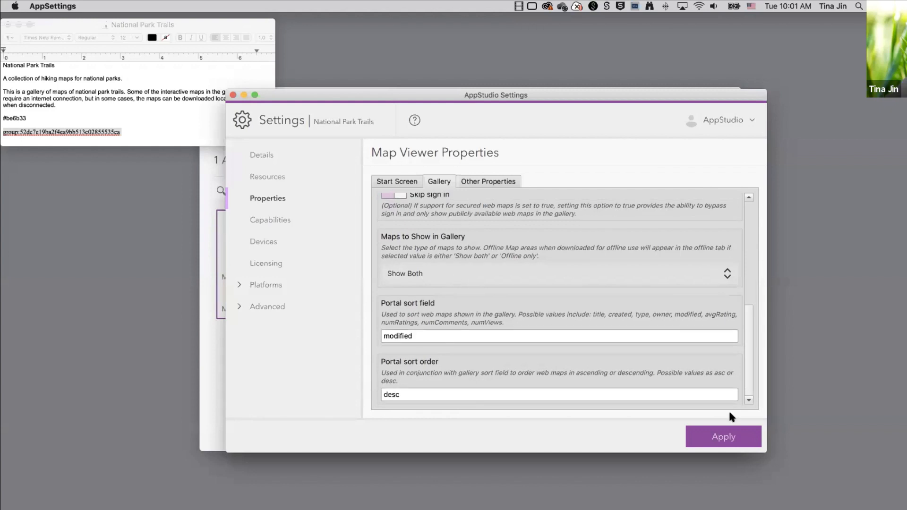
click(722, 435)
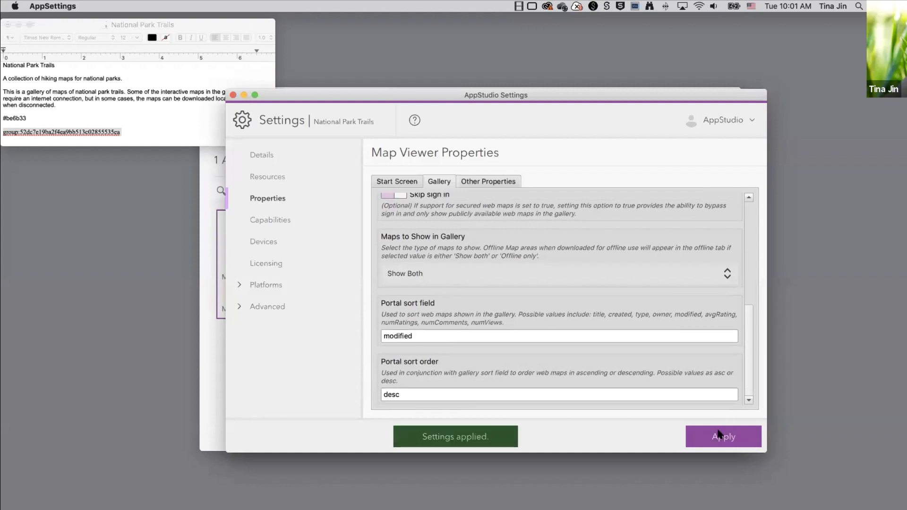
click(215, 343)
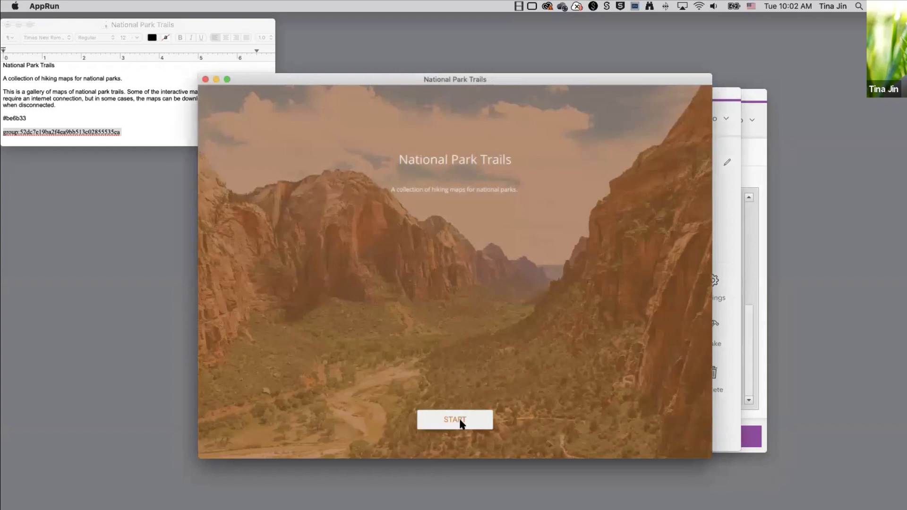
Browse the app's park trail web maps and the Grand Teton and Dinosaur offline maps, then close the preview.
click(462, 424)
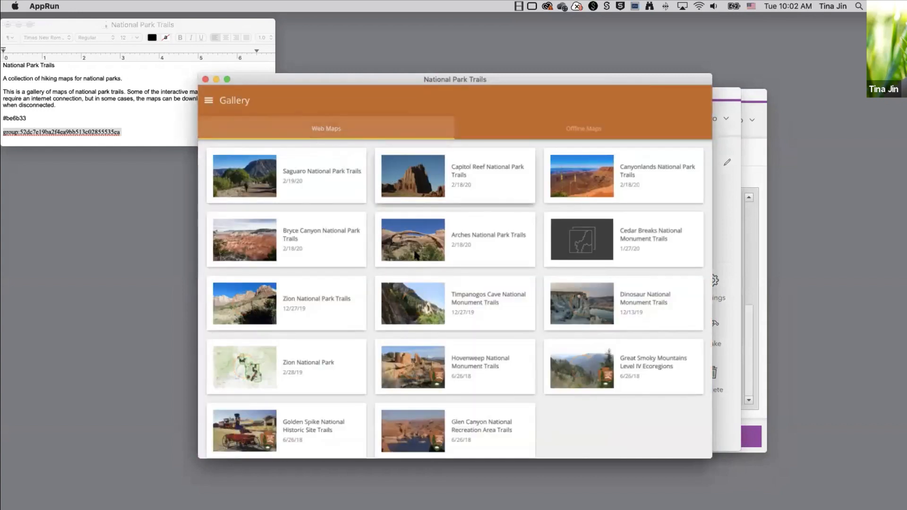
scroll(415, 256, down, 1)
scroll(415, 254, up, 1)
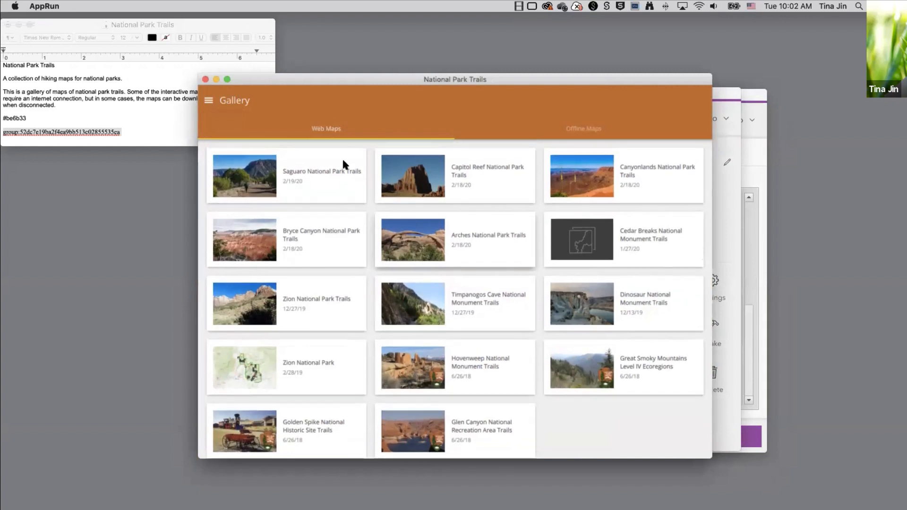
click(610, 127)
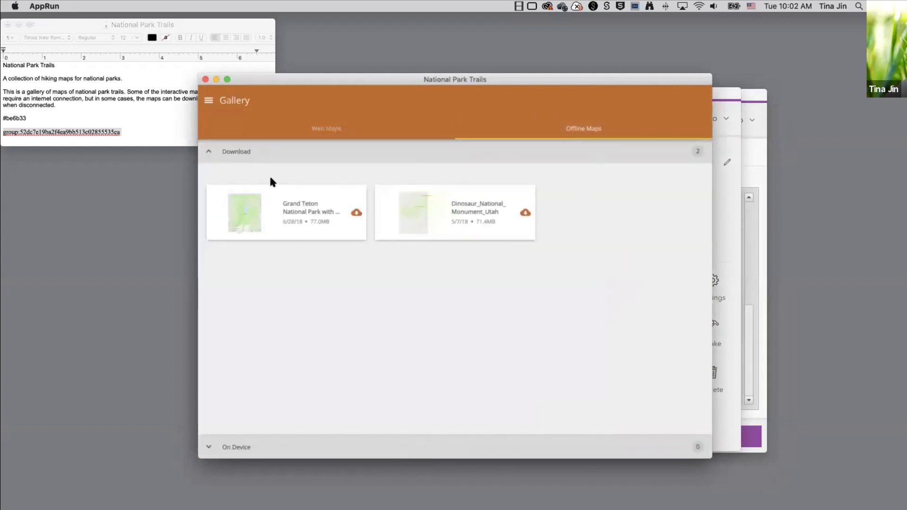
click(206, 79)
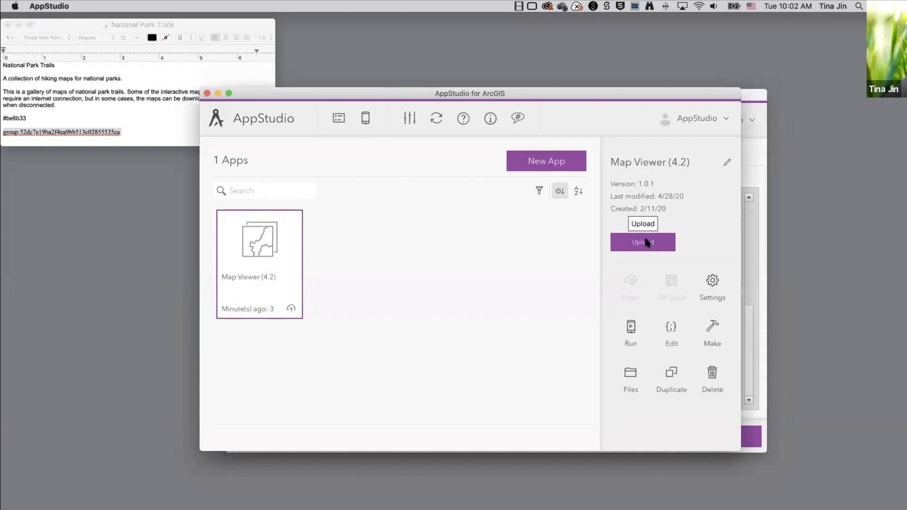
Upload National Park Trails shared with Everyone (Public) and return to the app gallery.
click(642, 242)
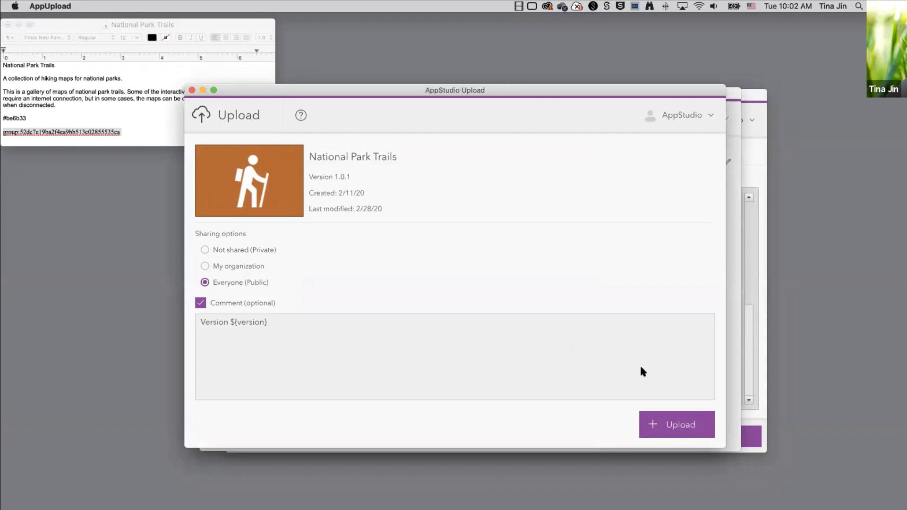
click(673, 424)
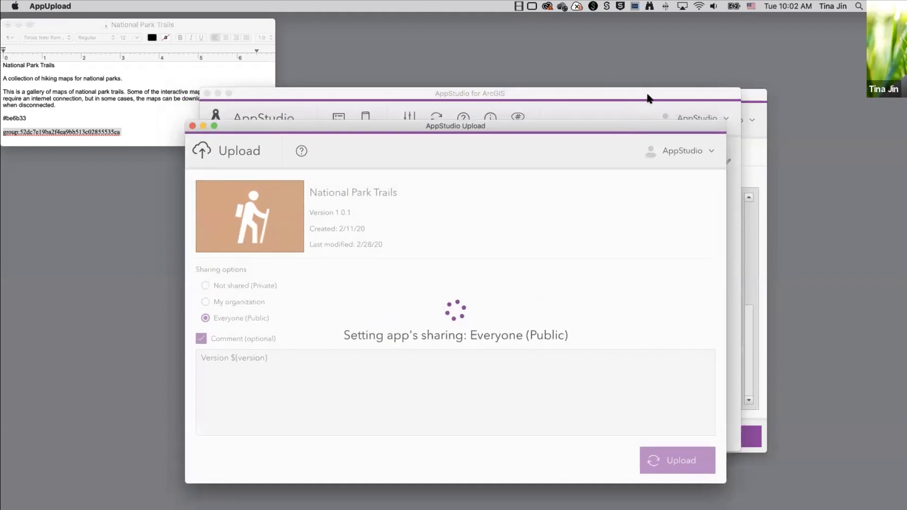
click(202, 126)
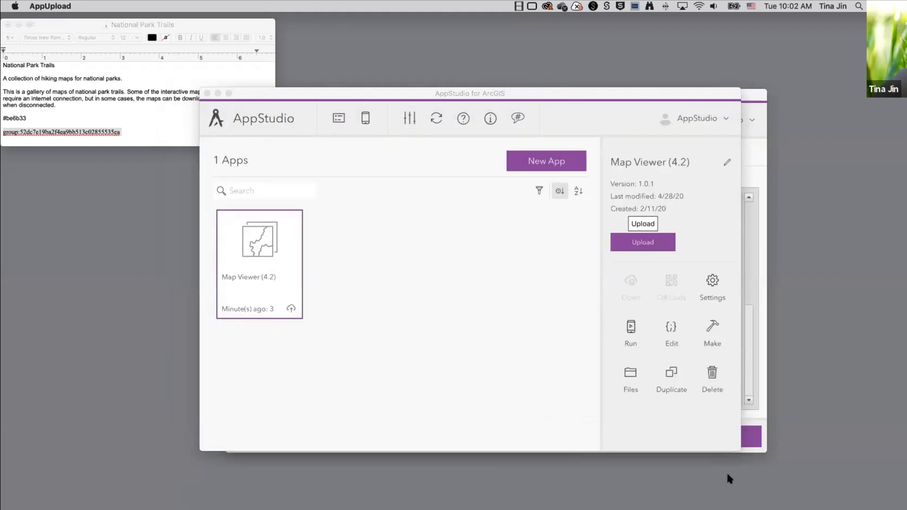
click(695, 420)
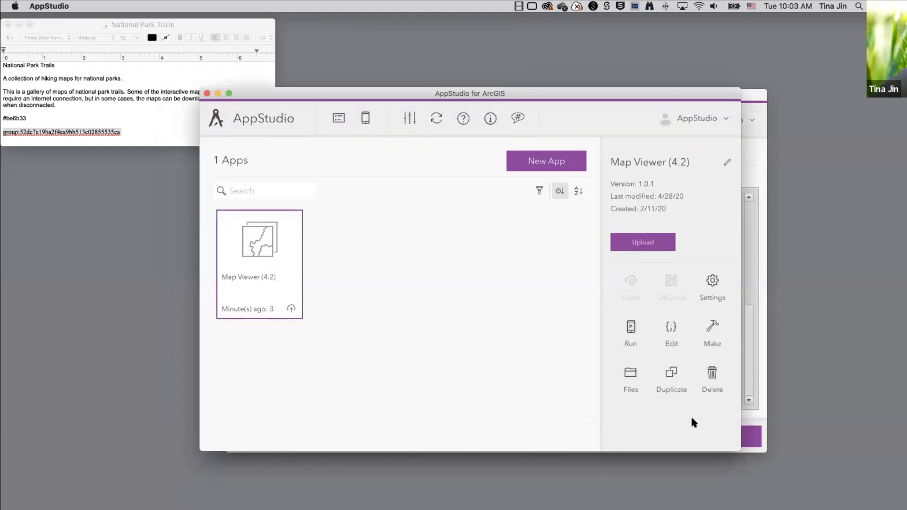
click(680, 332)
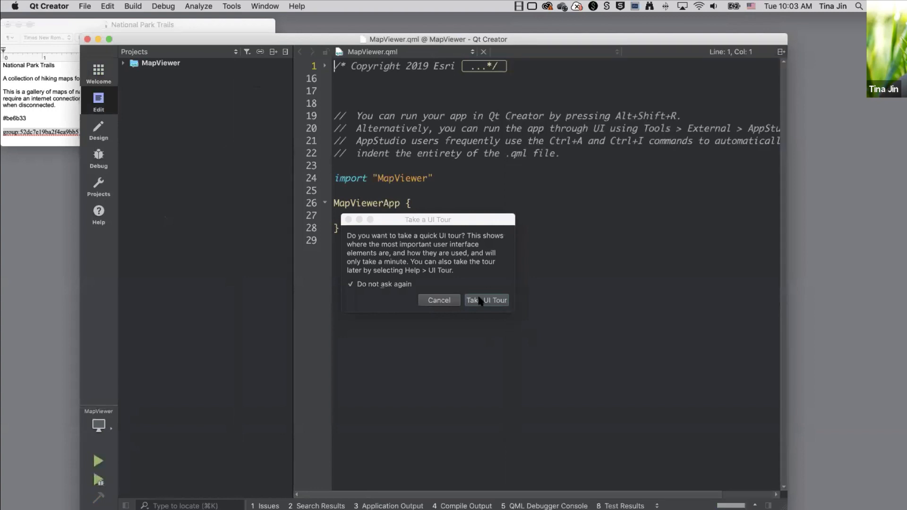
click(438, 300)
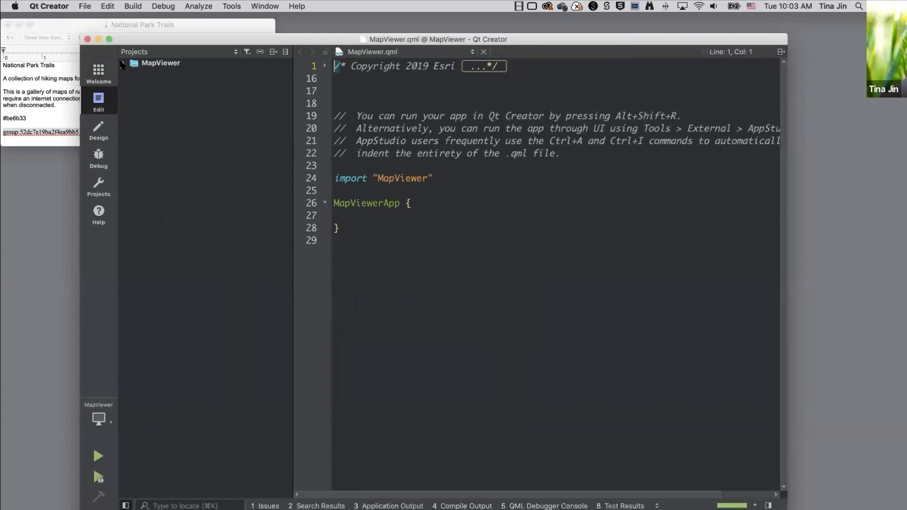
click(123, 63)
click(133, 93)
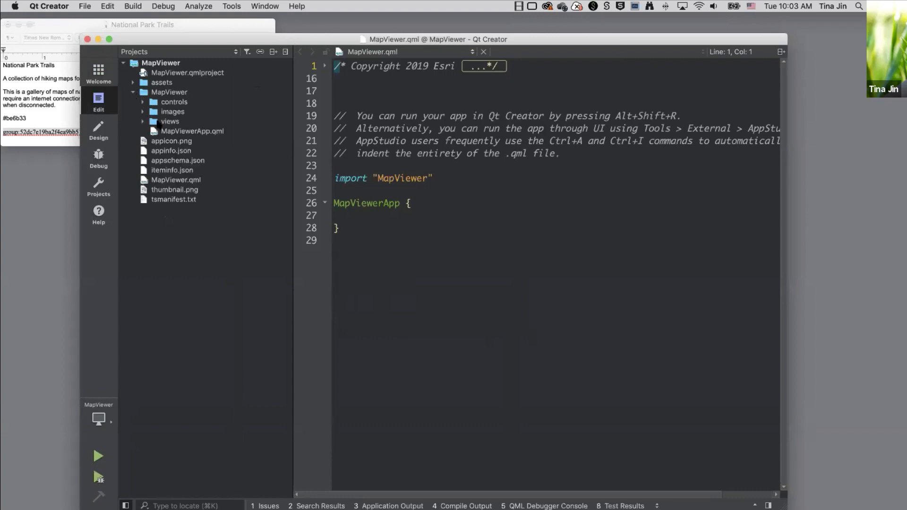
double_click(189, 131)
scroll(542, 377, down, 20)
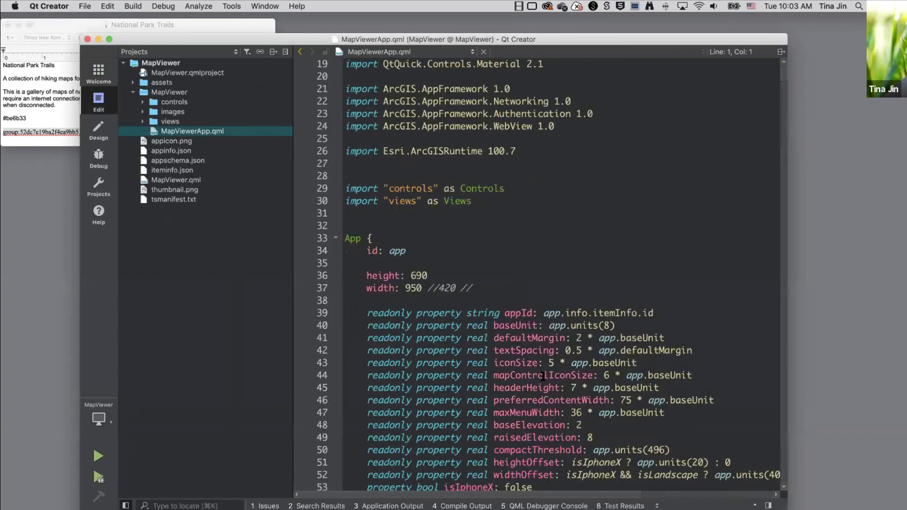
scroll(542, 376, down, 20)
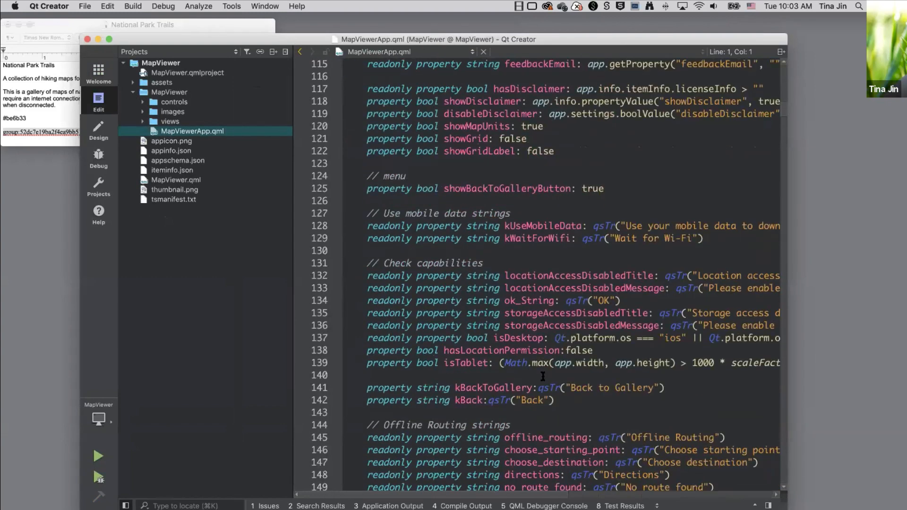
scroll(543, 376, down, 13)
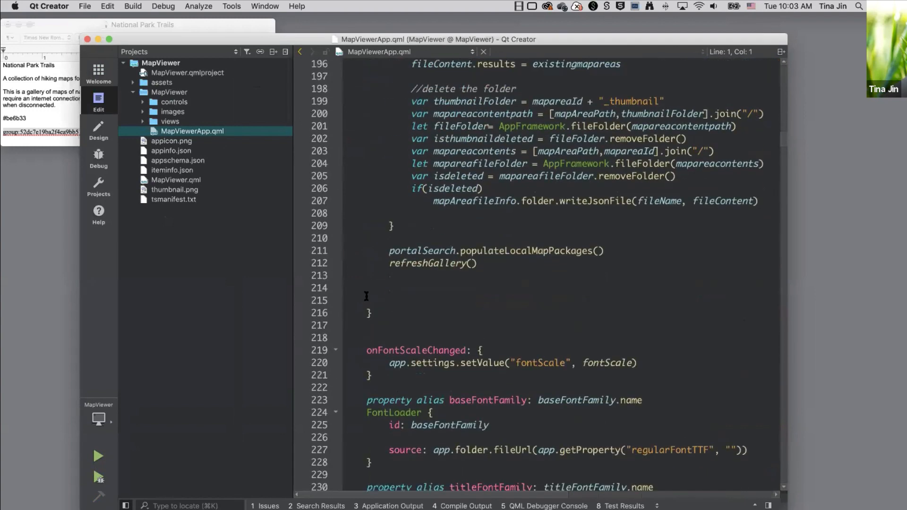
click(88, 39)
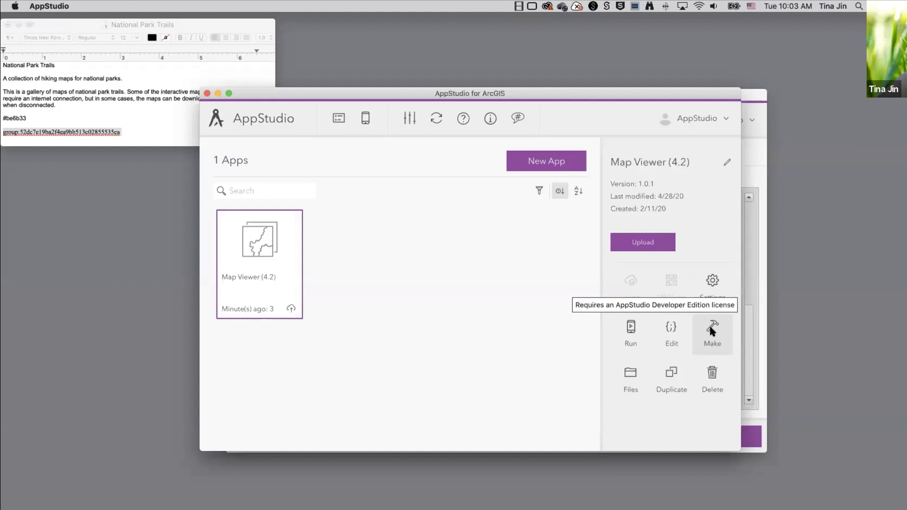
click(708, 324)
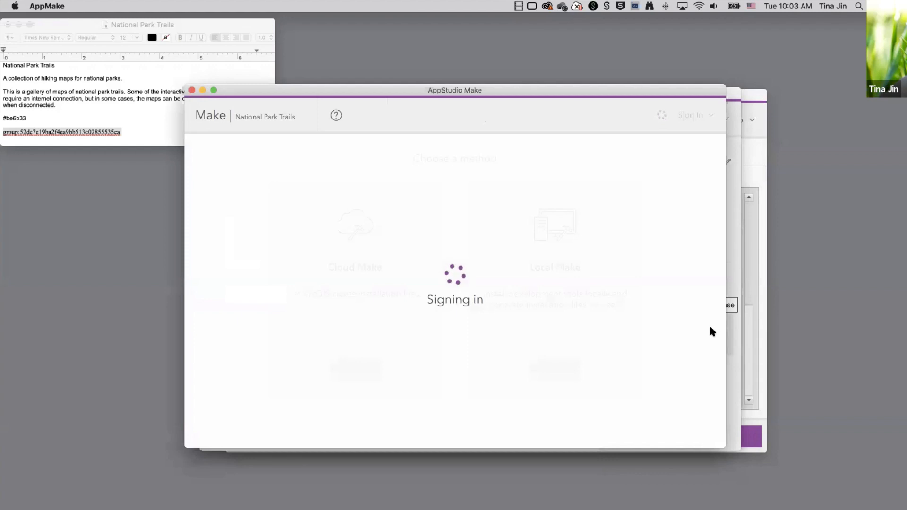
click(362, 373)
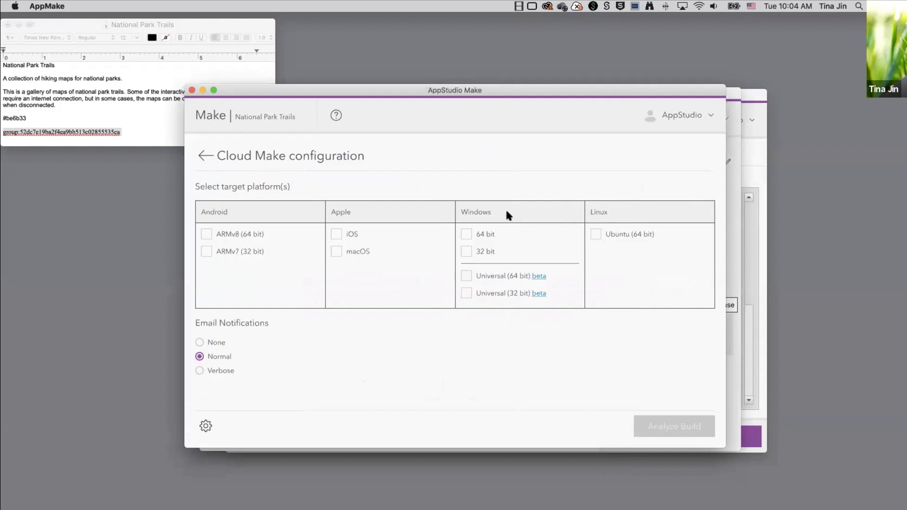
click(192, 90)
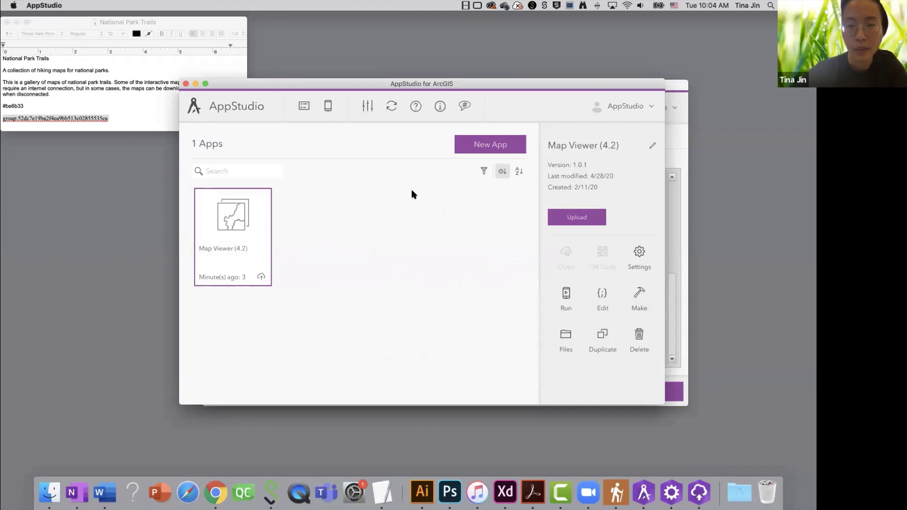
click(486, 142)
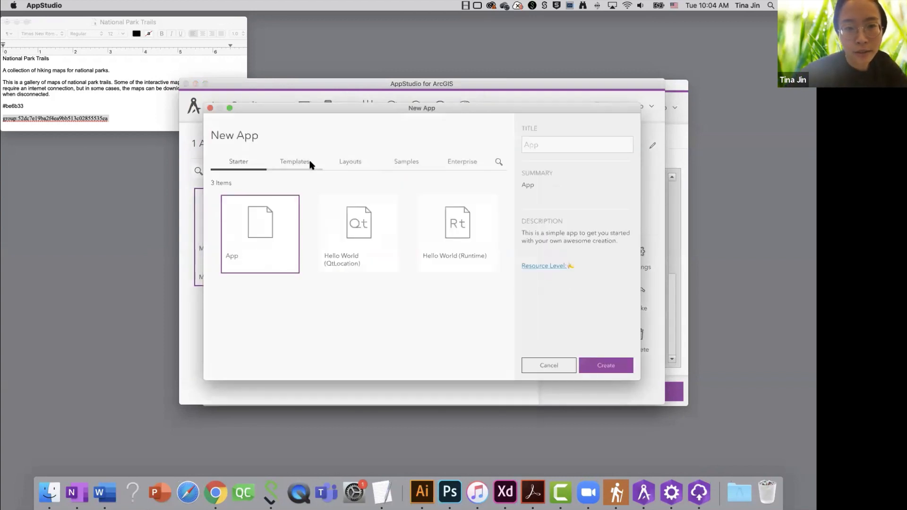
click(309, 161)
click(363, 163)
click(401, 163)
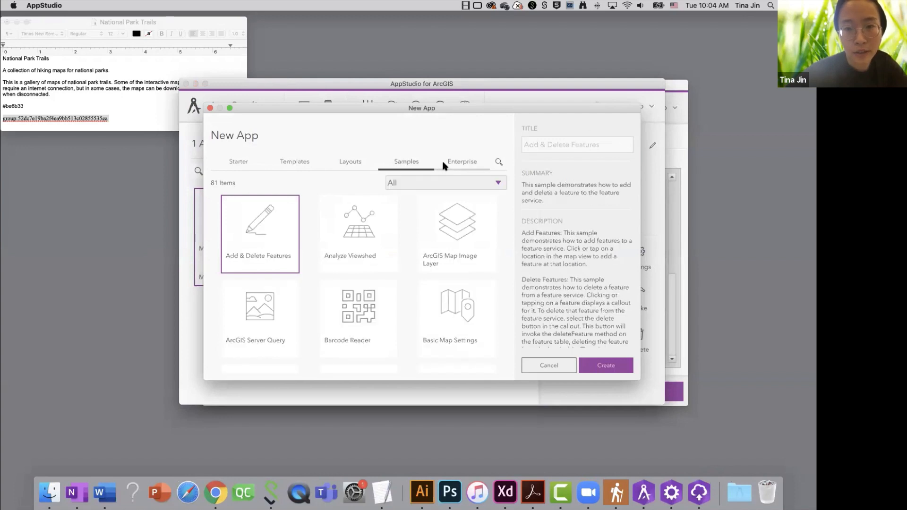
click(455, 162)
click(210, 109)
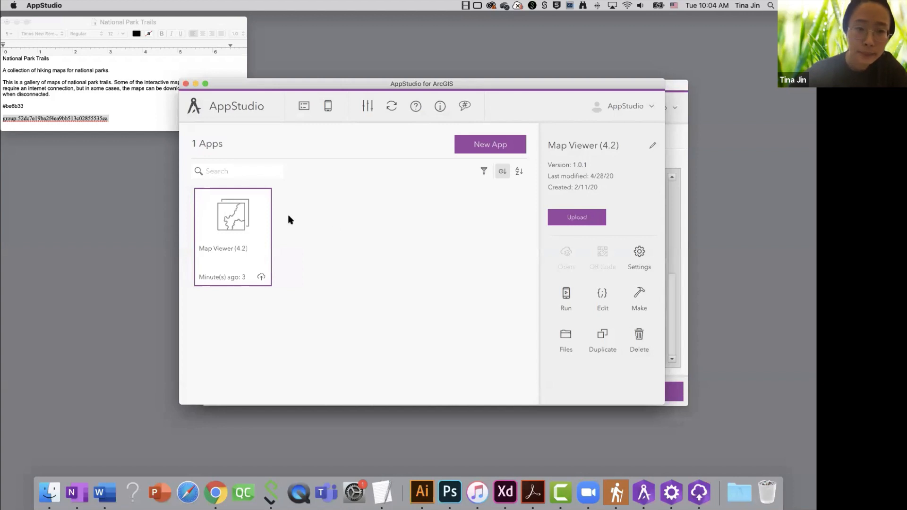
double_click(240, 218)
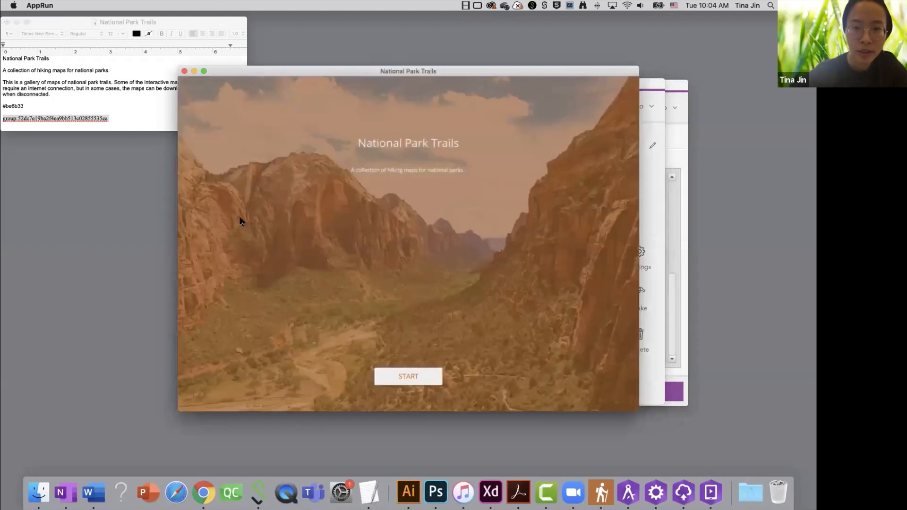
click(398, 384)
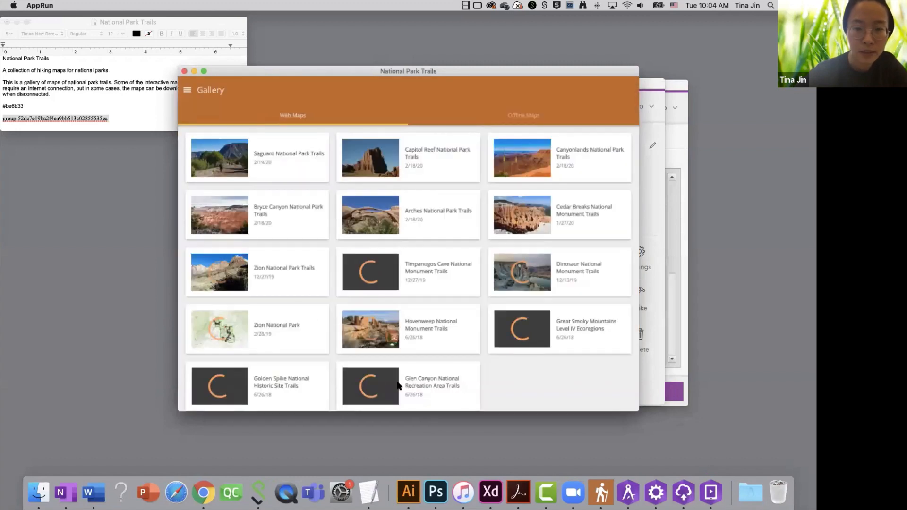
click(184, 71)
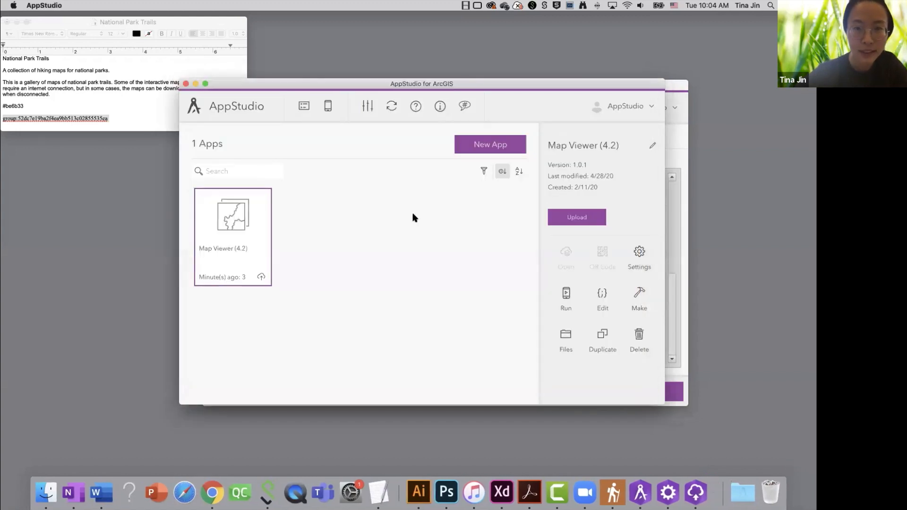